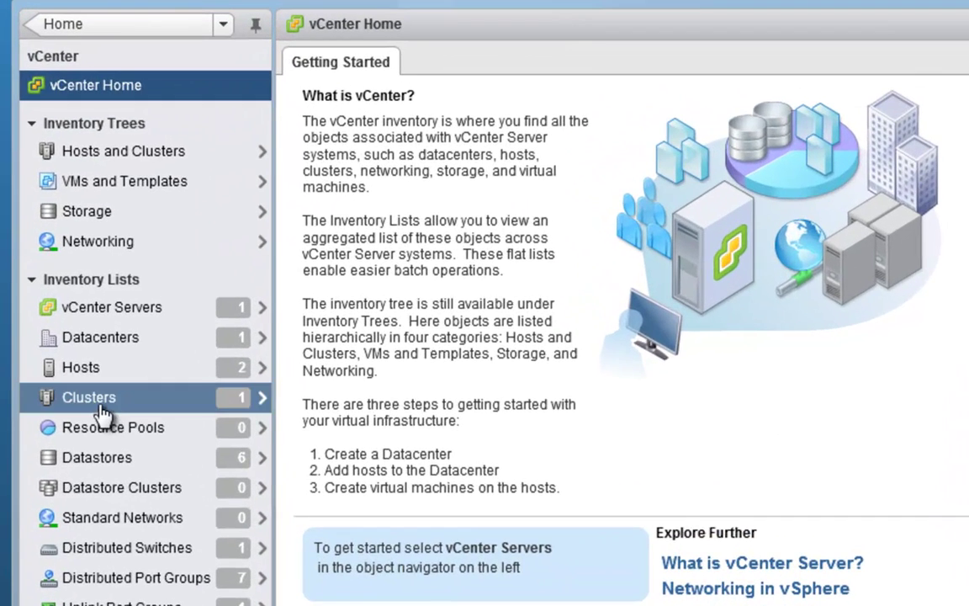
# Open the summary of cluster 51 and expand its compute resource details
pyautogui.click(101, 411)
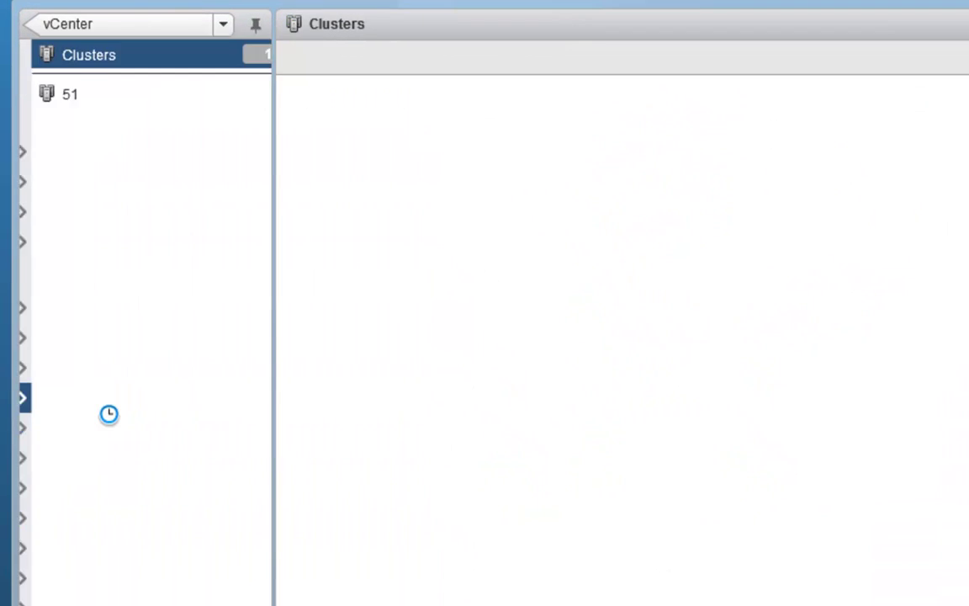
pyautogui.click(67, 96)
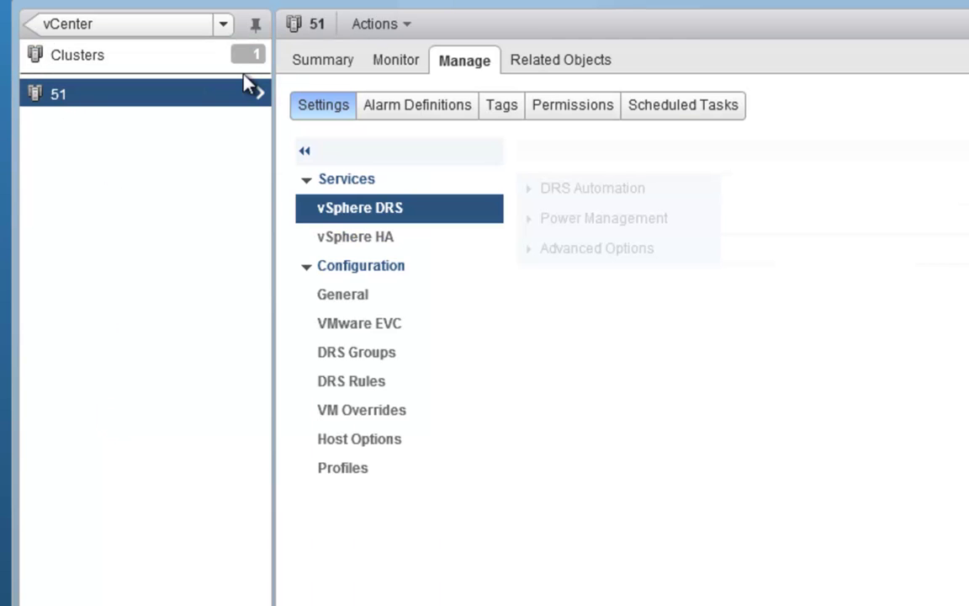
pyautogui.click(345, 59)
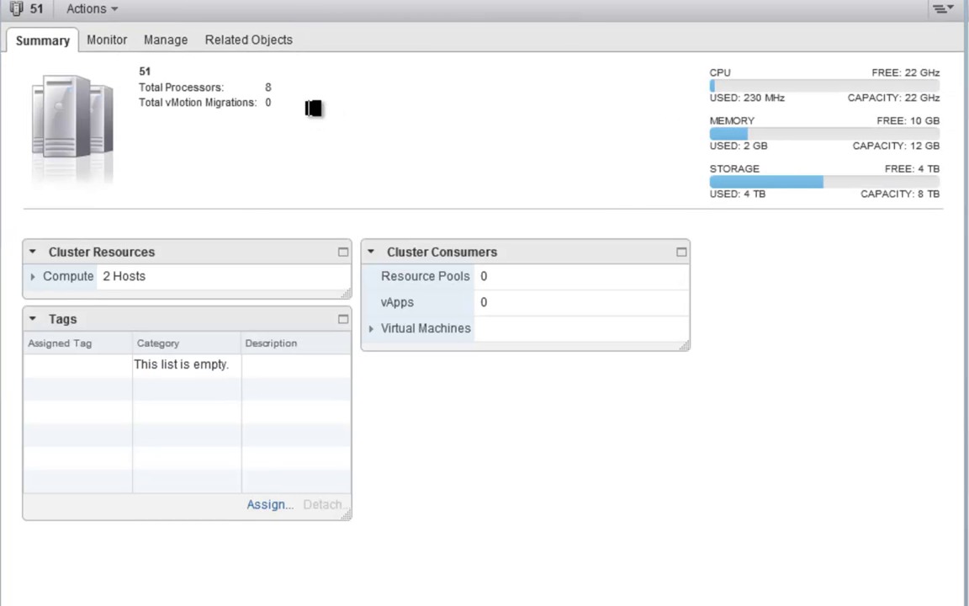
pyautogui.click(31, 282)
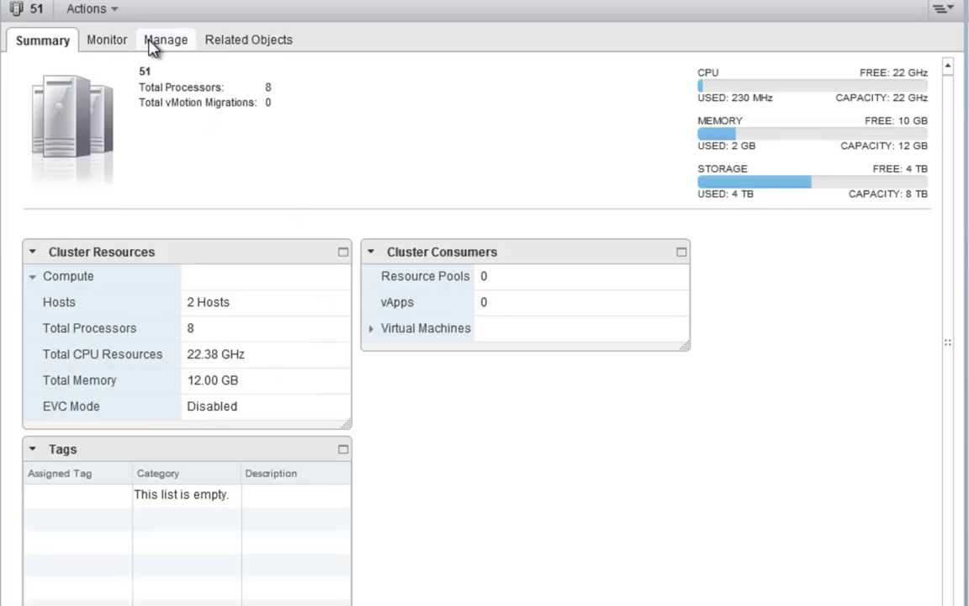
# Open the vSphere DRS settings of cluster 51 for editing and turn on vSphere DRS
pyautogui.click(152, 46)
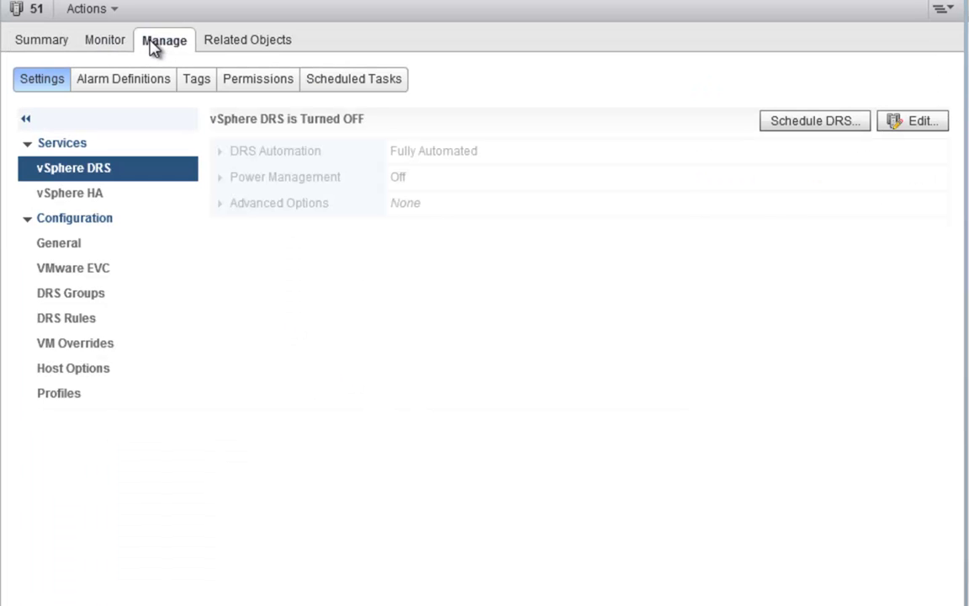
pyautogui.click(125, 195)
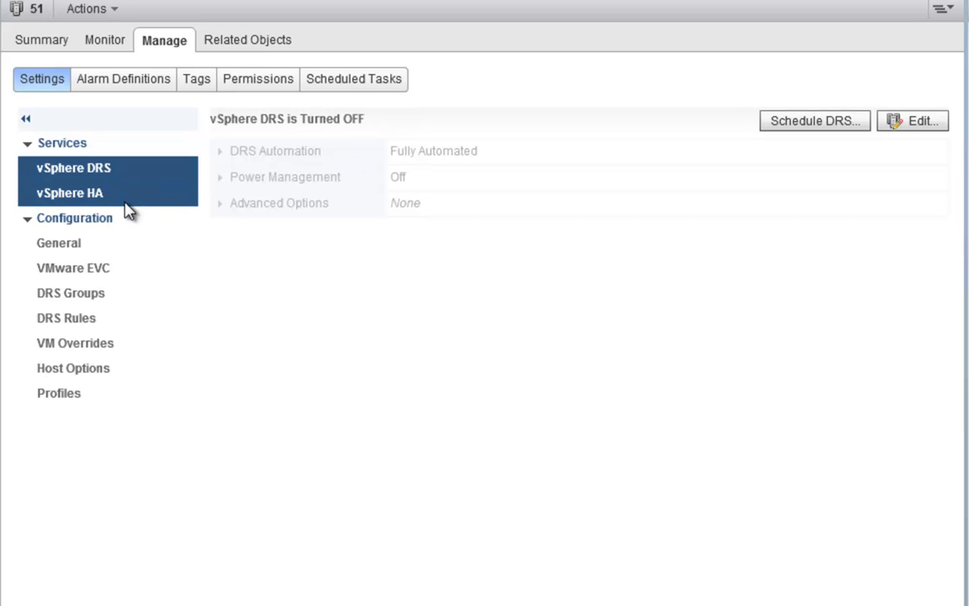
pyautogui.click(117, 176)
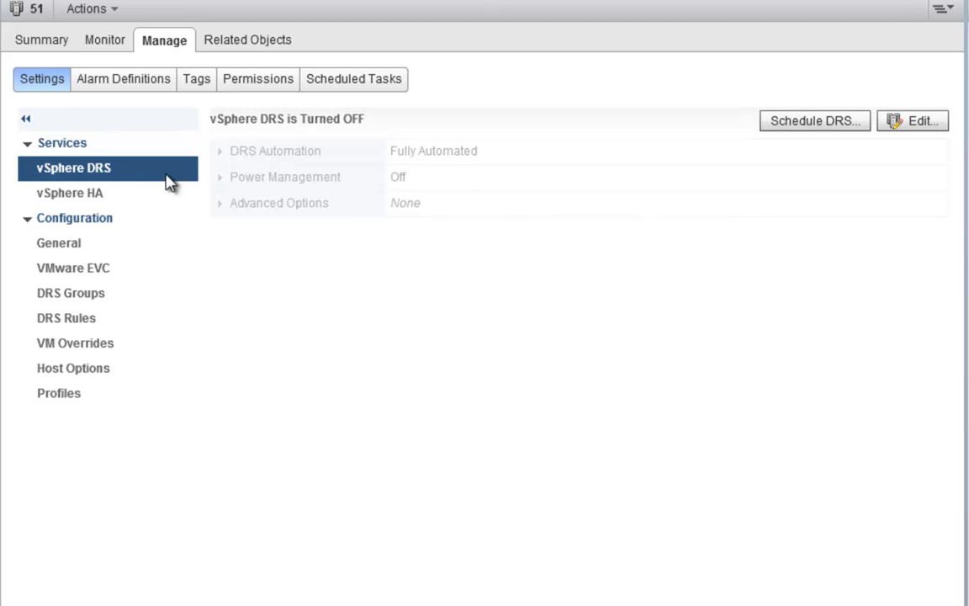
pyautogui.click(884, 124)
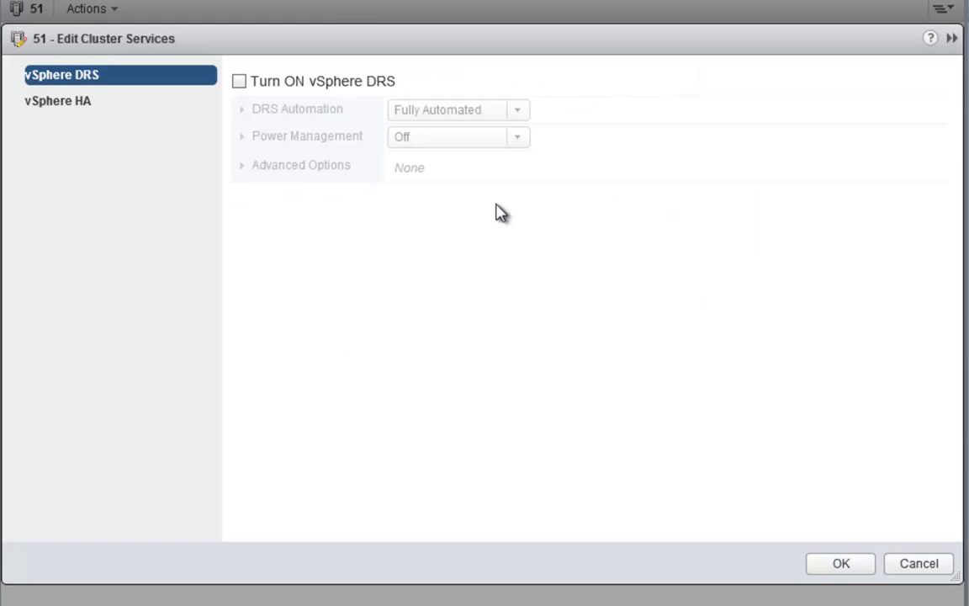
pyautogui.click(252, 83)
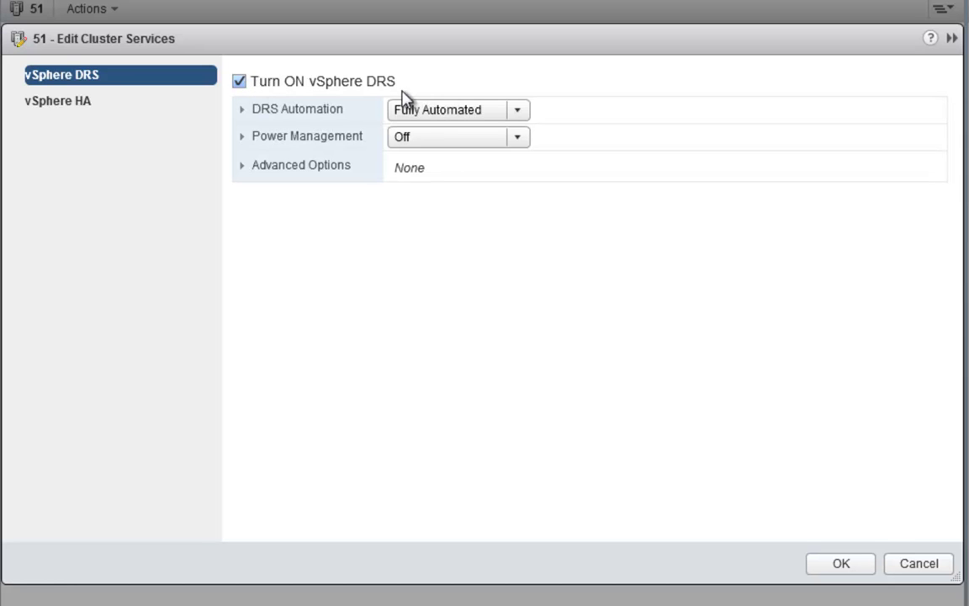
# Try the priority 4 migration threshold in DRS Automation, restoring the priority 3 threshold and the Fully Automated level
pyautogui.click(244, 112)
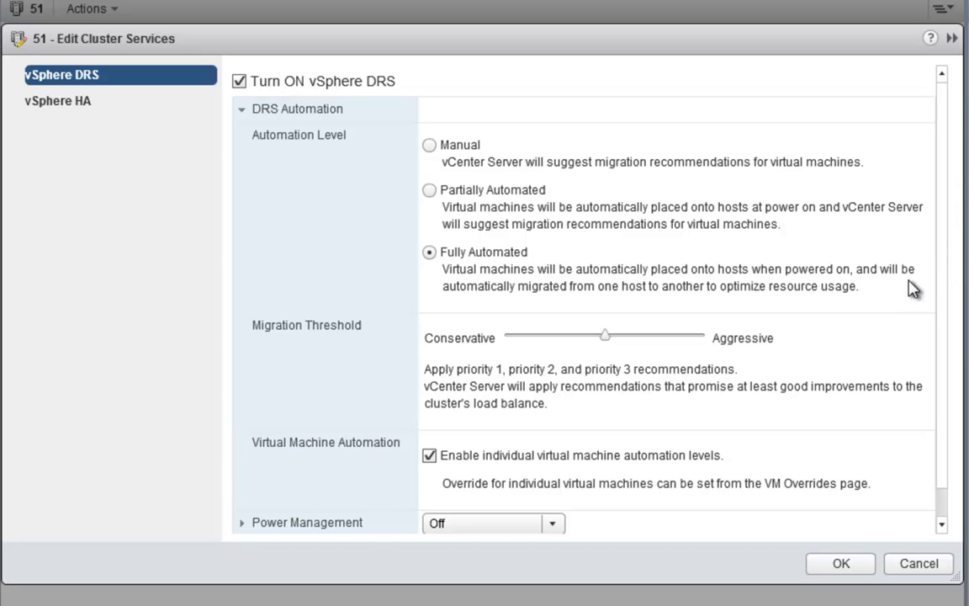
pyautogui.moveTo(608, 337); pyautogui.dragTo(677, 345)
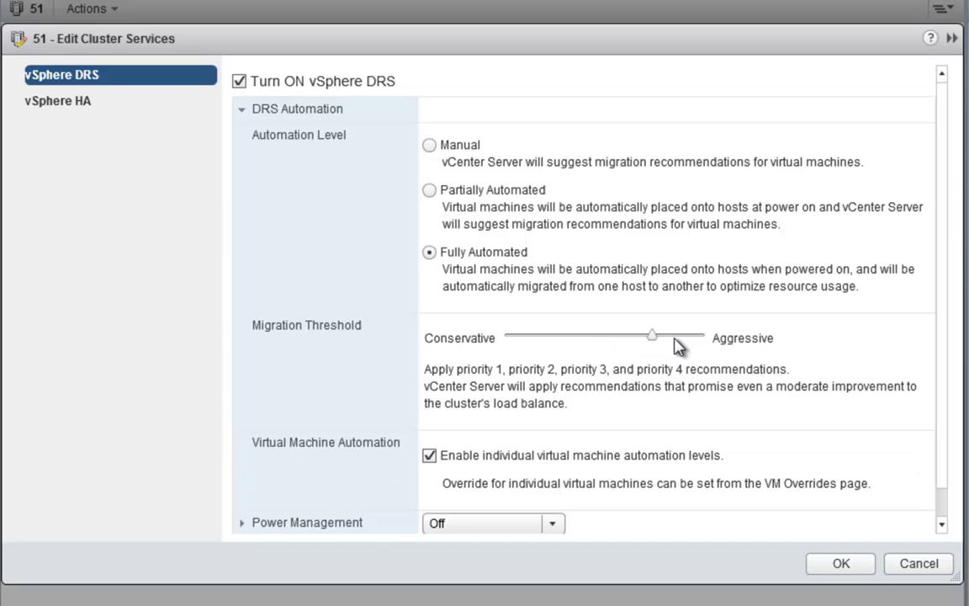
pyautogui.click(610, 340)
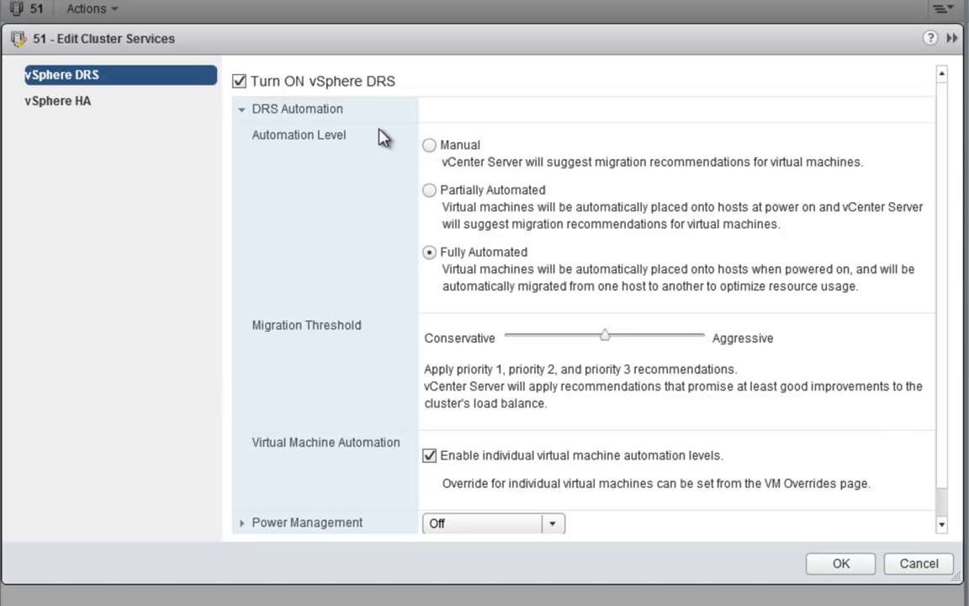
pyautogui.click(430, 252)
# Try the Automatic level for the DRS power management and set it back to Off
pyautogui.scroll(-1, 951, 505)
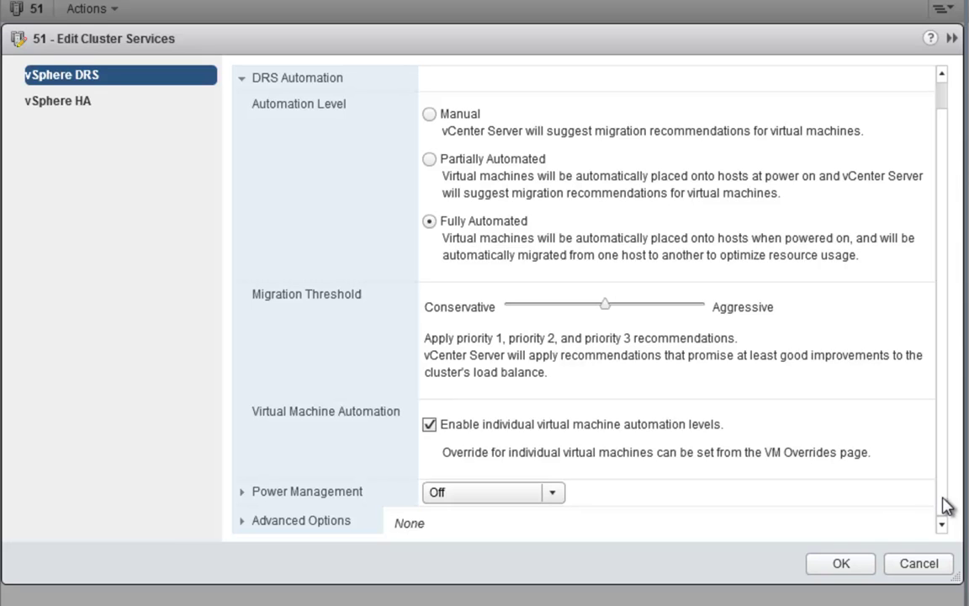
pyautogui.click(299, 499)
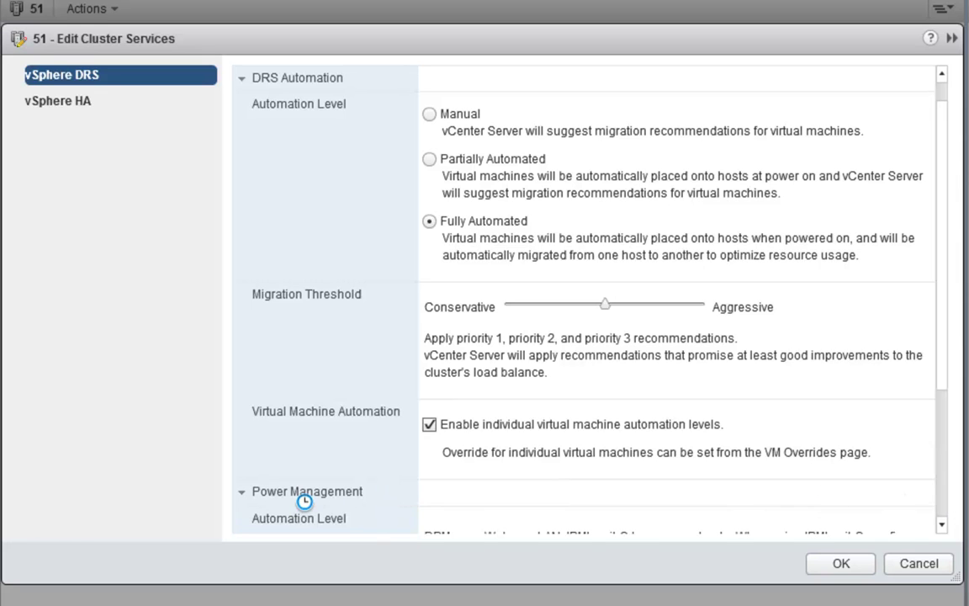
pyautogui.moveTo(946, 268); pyautogui.dragTo(945, 457)
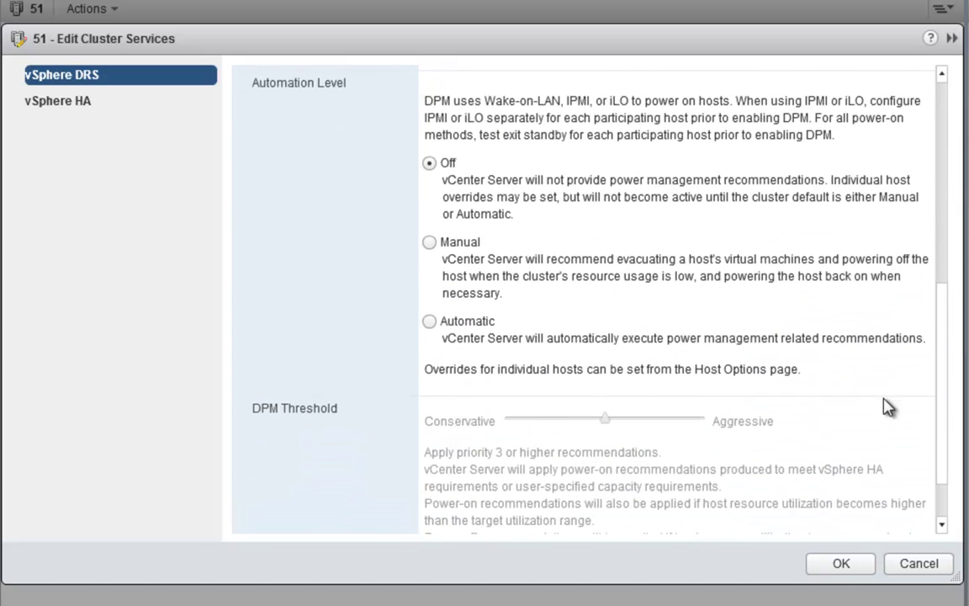
pyautogui.click(429, 322)
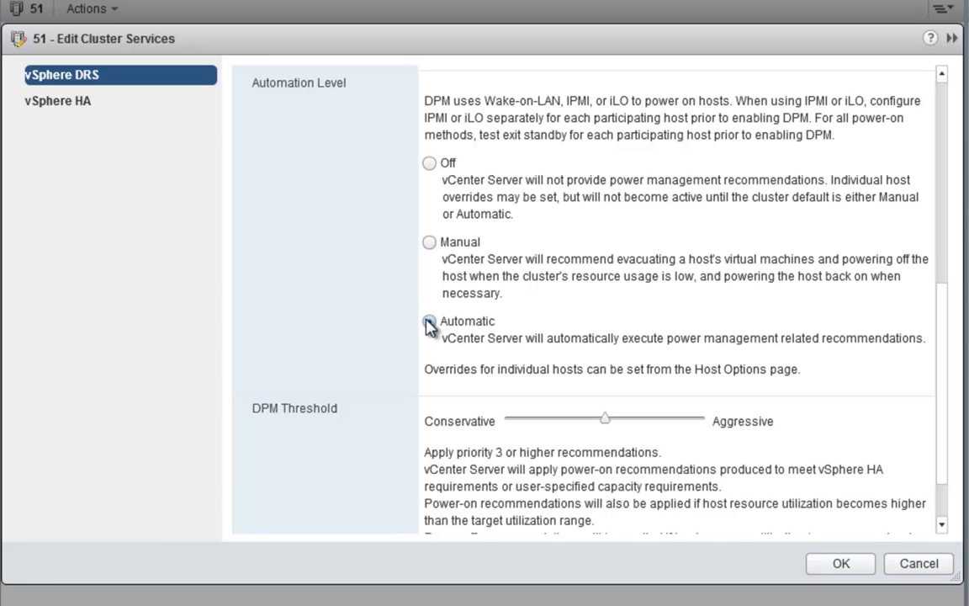
pyautogui.click(430, 162)
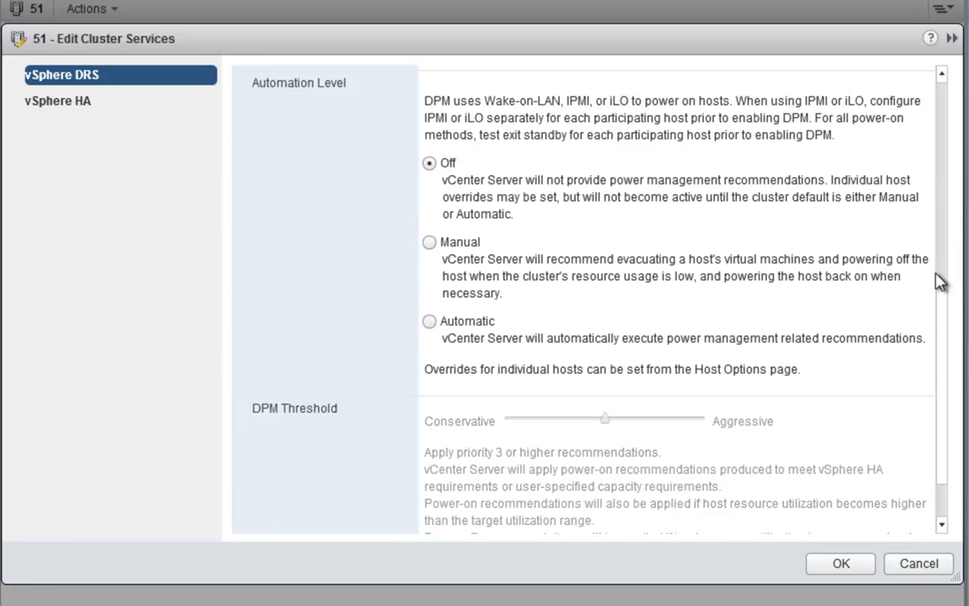
# Examine the DPM threshold and the configuration parameters in the DRS advanced options
pyautogui.scroll(-2, 945, 318)
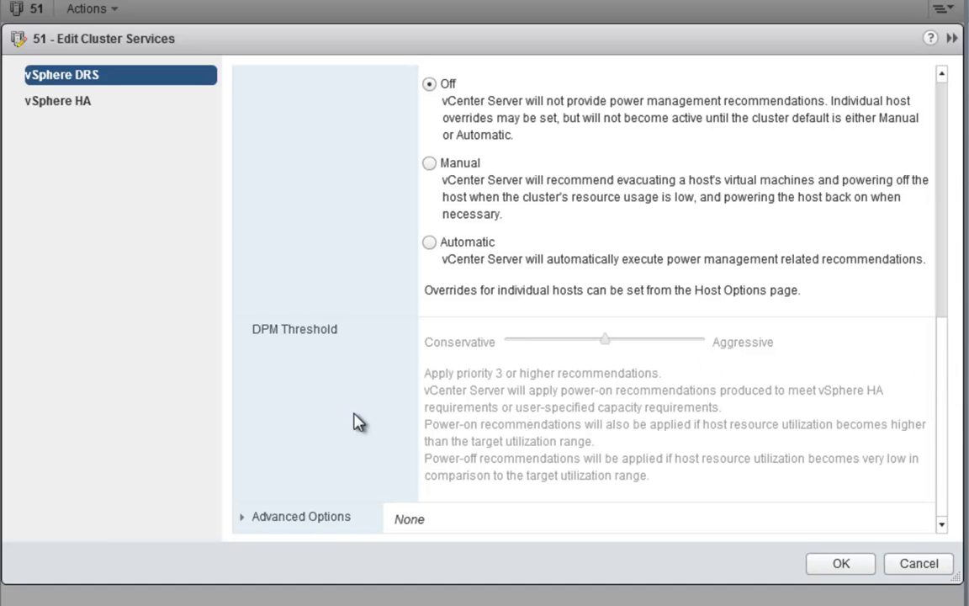
pyautogui.click(252, 518)
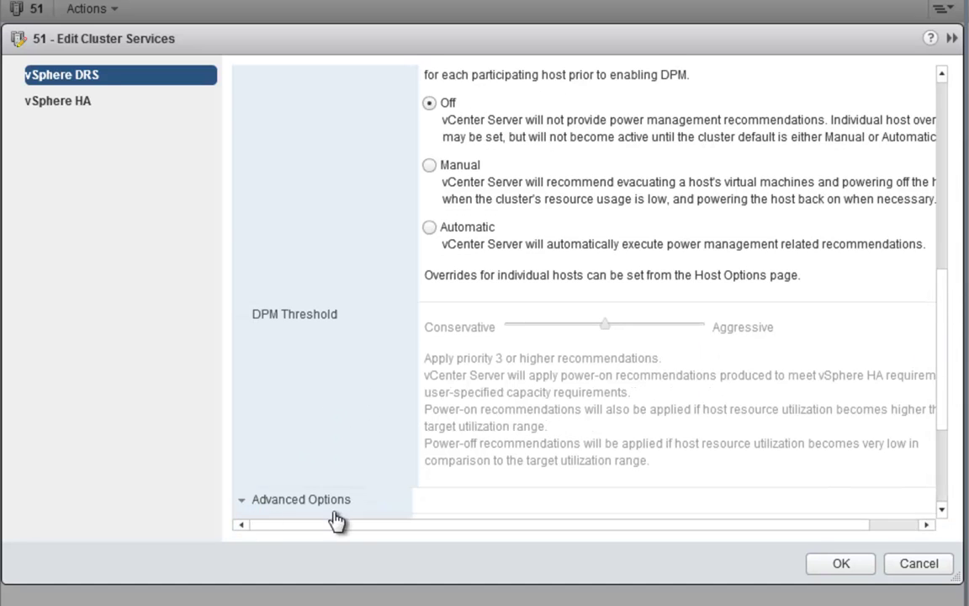
pyautogui.scroll(-4, 940, 486)
pyautogui.scroll(-1, 939, 493)
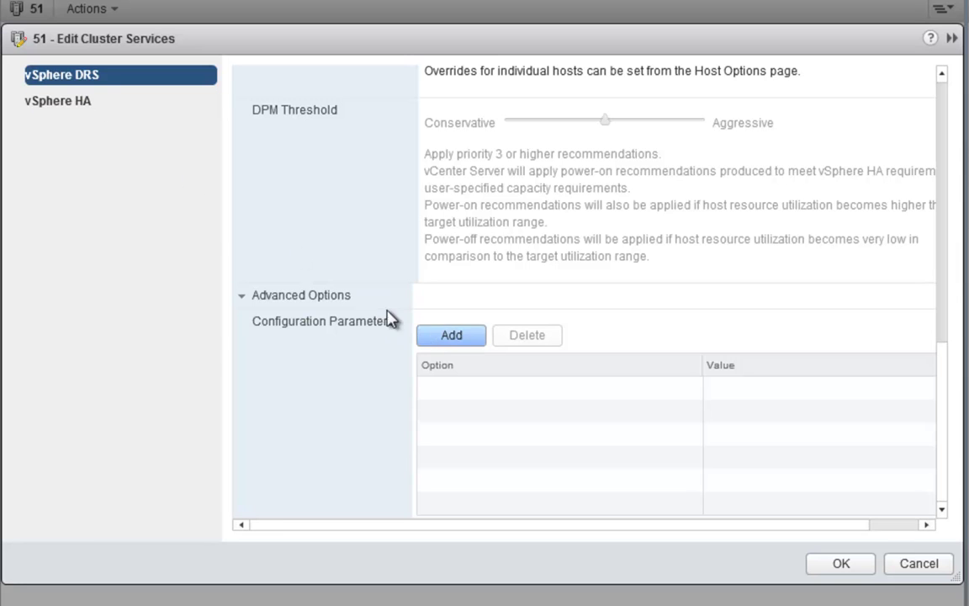
# Turn on vSphere HA for the cluster and review the host isolation response choices in Host Monitoring
pyautogui.click(37, 108)
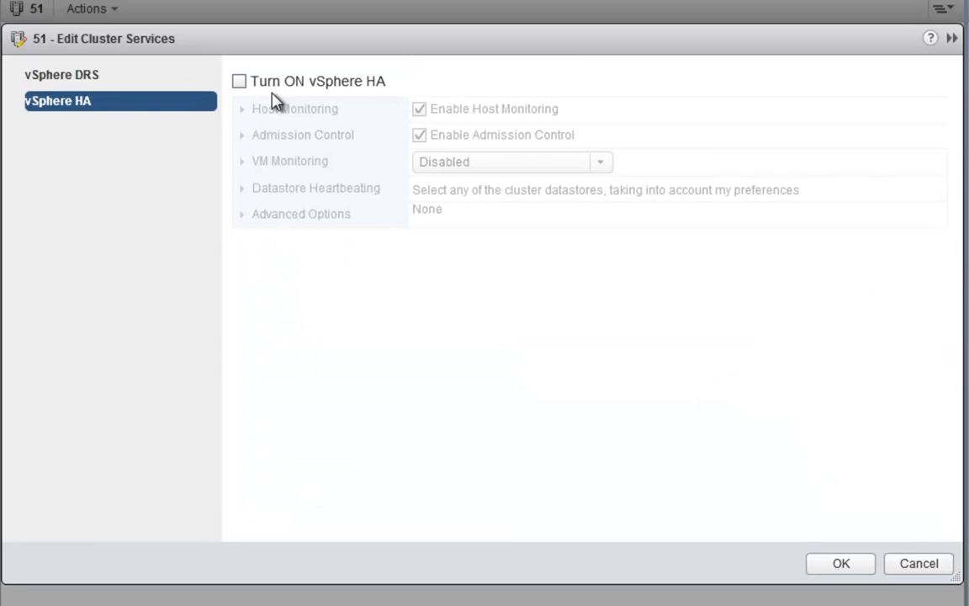
pyautogui.click(332, 84)
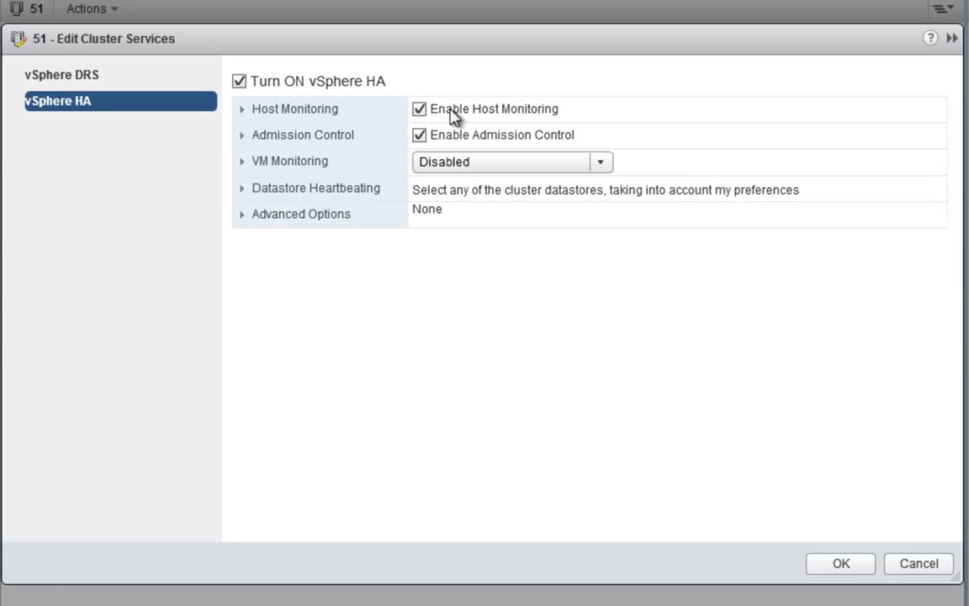
pyautogui.click(247, 113)
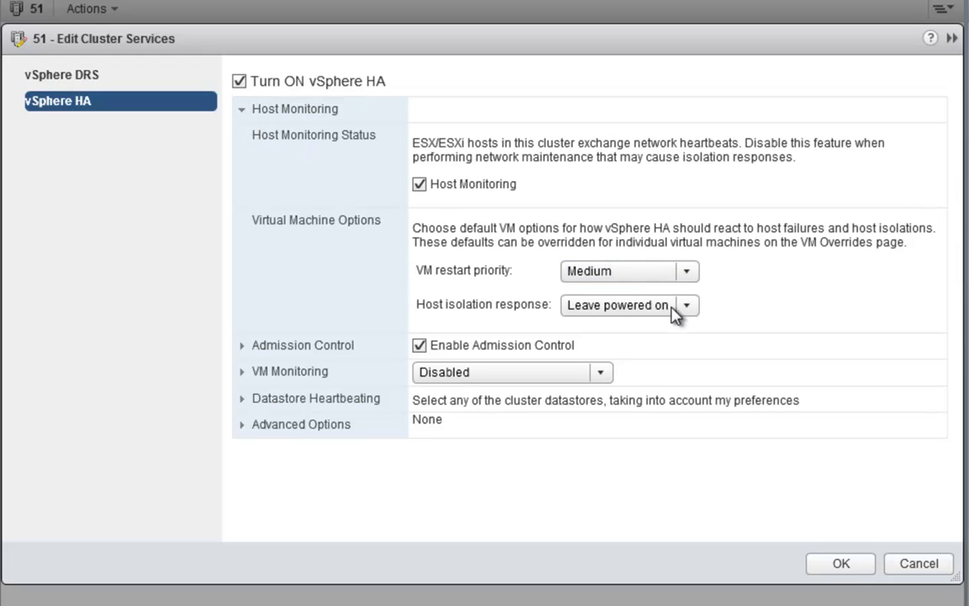
pyautogui.click(623, 309)
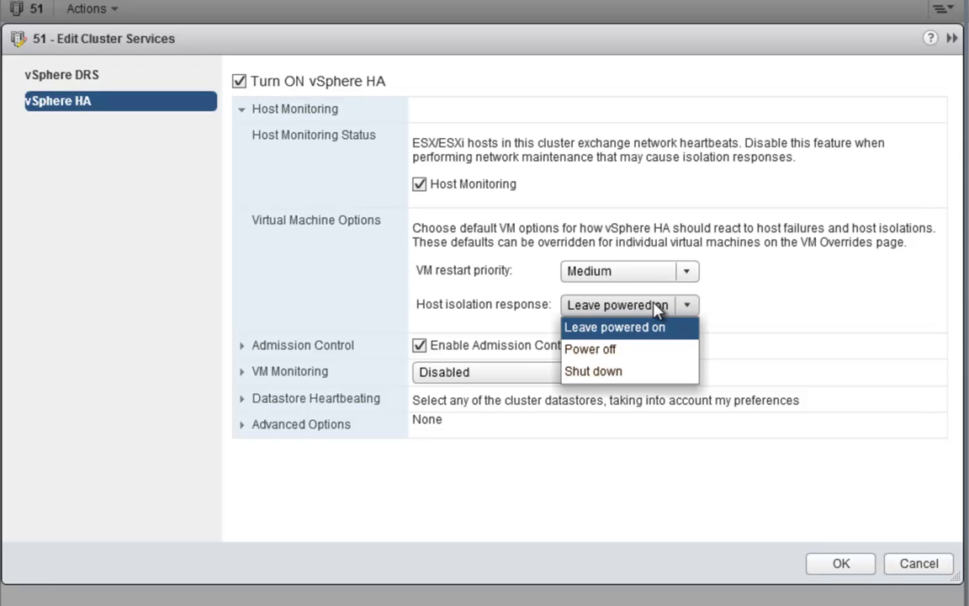
pyautogui.click(655, 304)
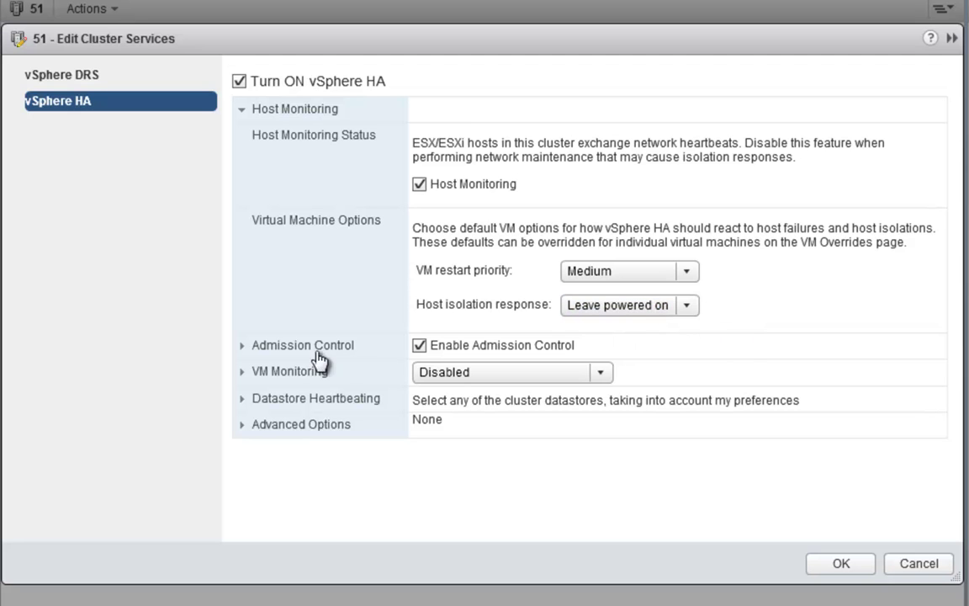
pyautogui.click(260, 112)
# Examine the Admission Control policy options for defining the cluster's failover capacity
pyautogui.click(263, 135)
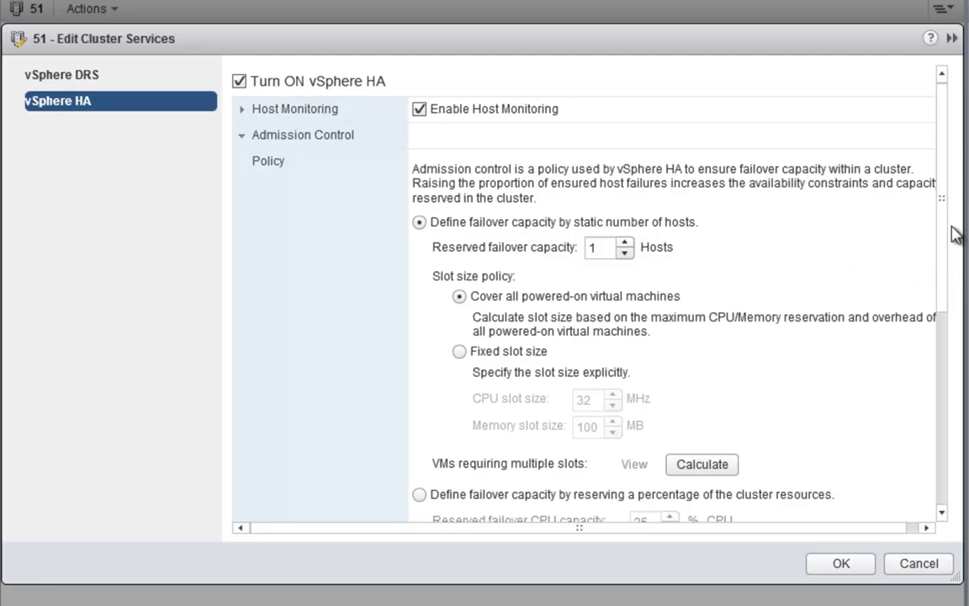
pyautogui.moveTo(946, 204); pyautogui.dragTo(944, 313)
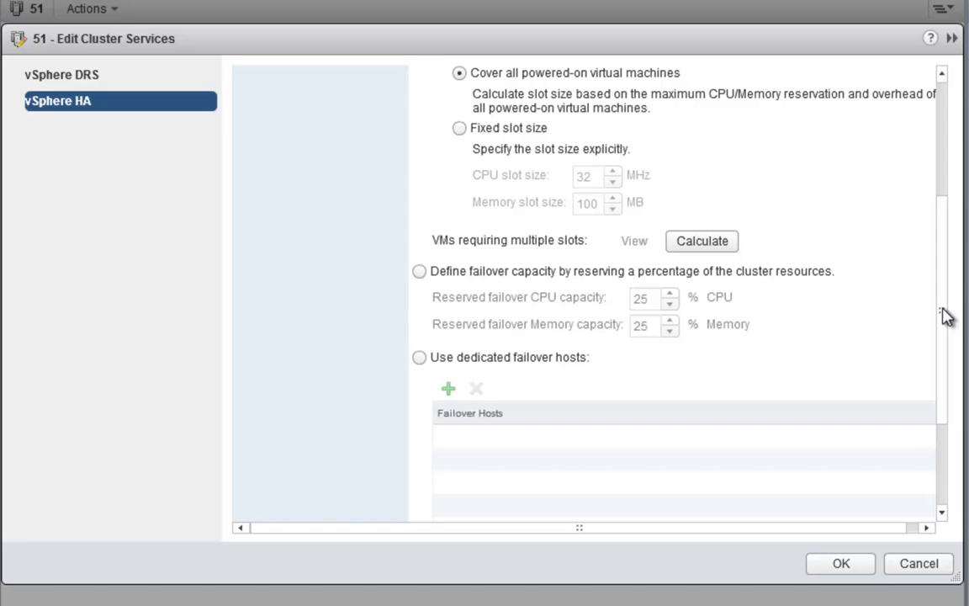
pyautogui.moveTo(944, 315); pyautogui.dragTo(934, 155)
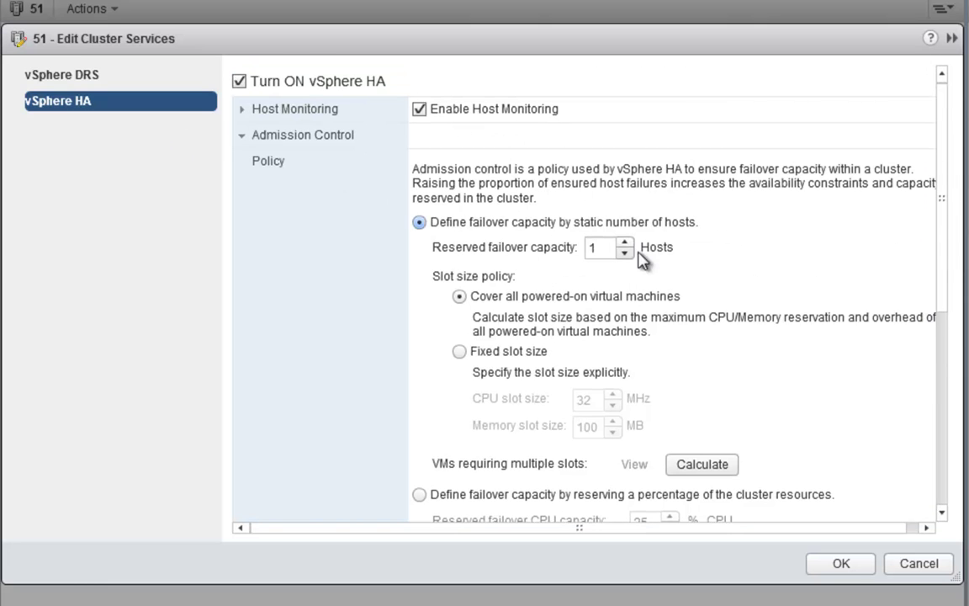
pyautogui.scroll(-3, 944, 392)
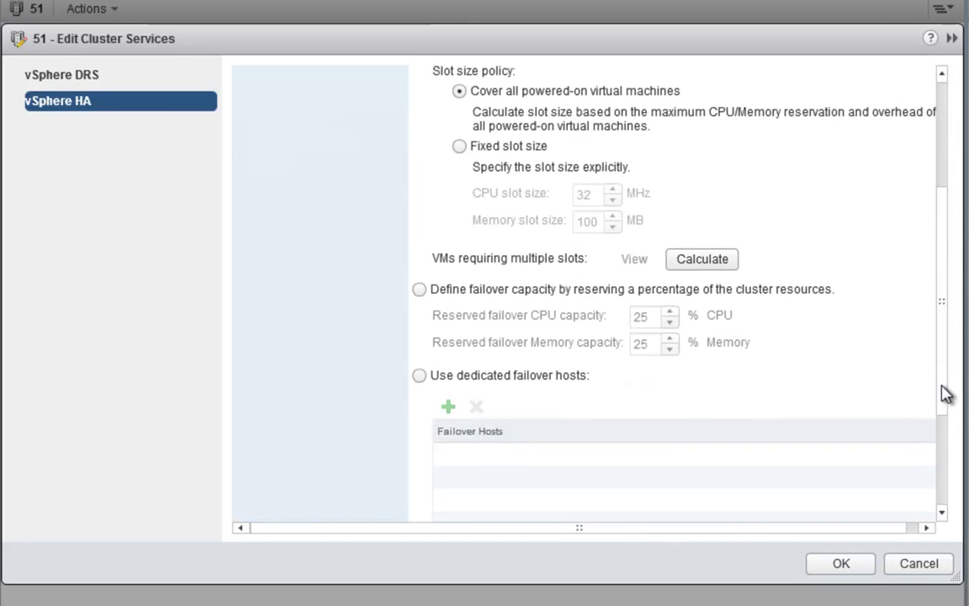
# Try the Fixed slot size policy and switch back to covering all powered-on virtual machines
pyautogui.scroll(1, 945, 370)
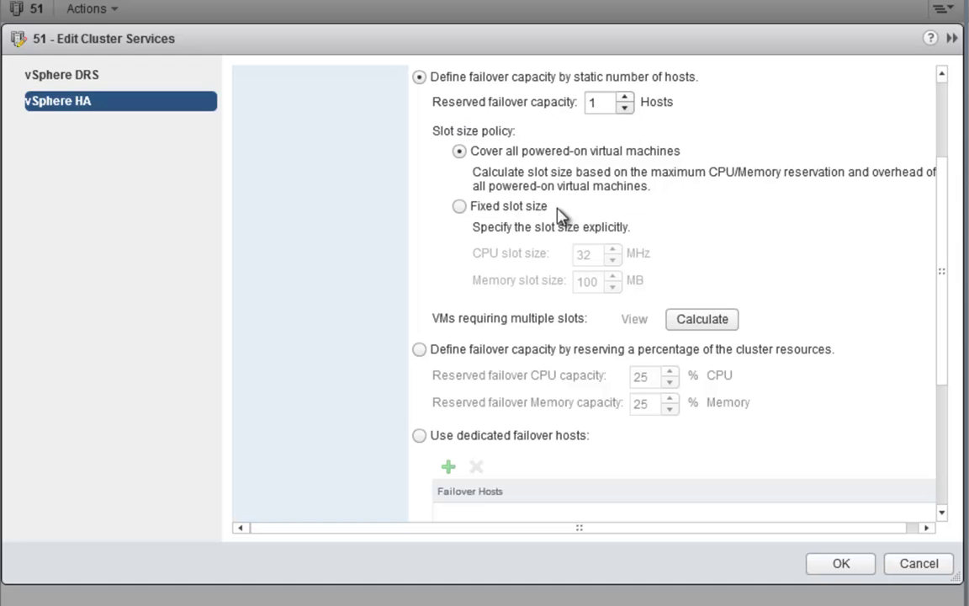
pyautogui.click(510, 210)
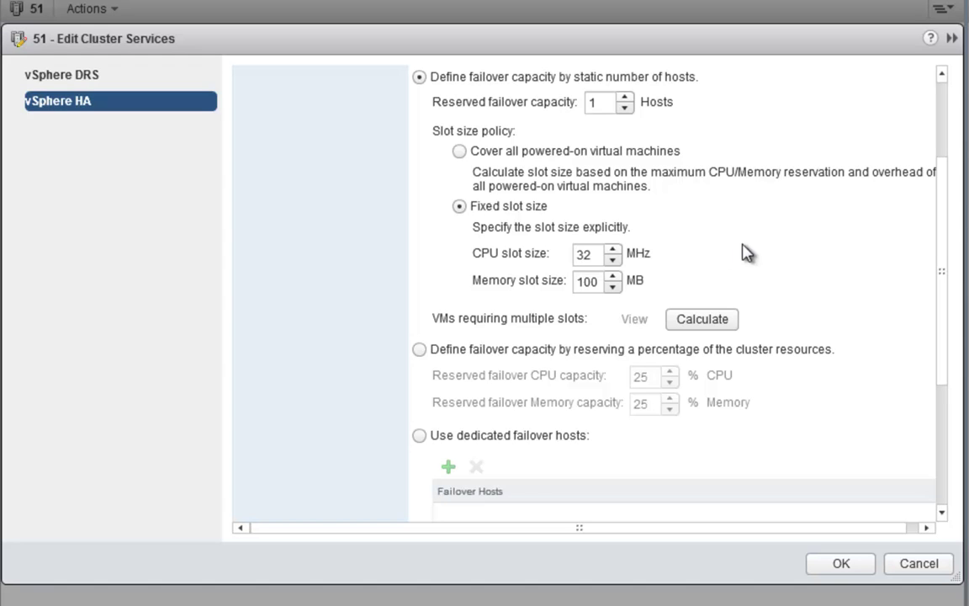
pyautogui.click(460, 151)
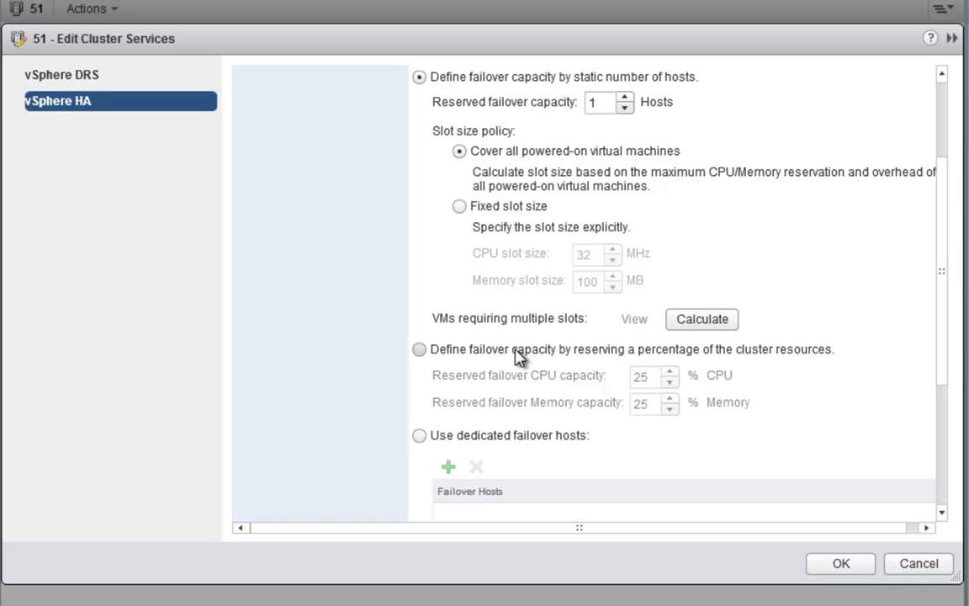
# Define the HA failover capacity by reserving a percentage of the cluster resources and review the remaining policy options
pyautogui.click(800, 352)
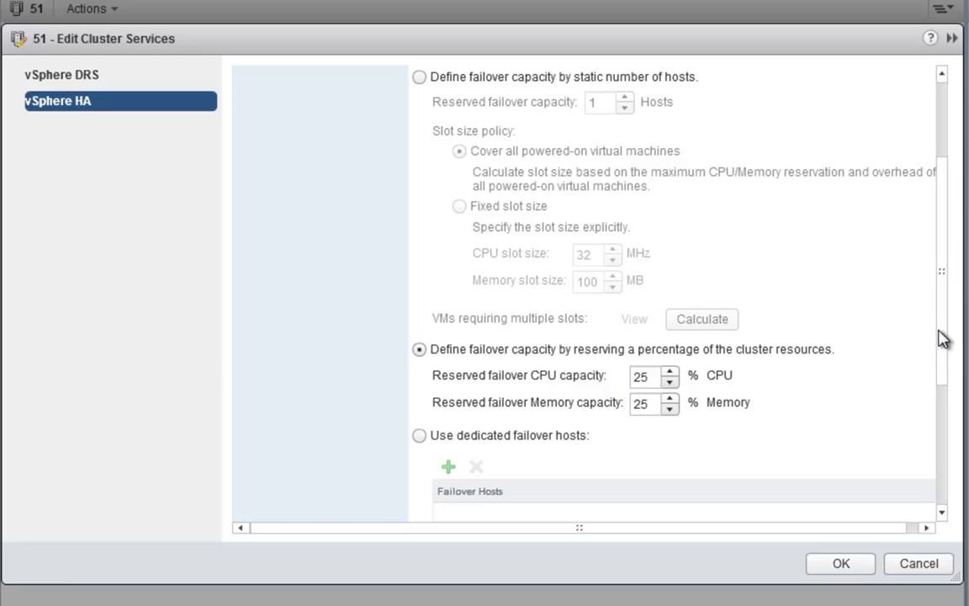
pyautogui.scroll(-1, 941, 361)
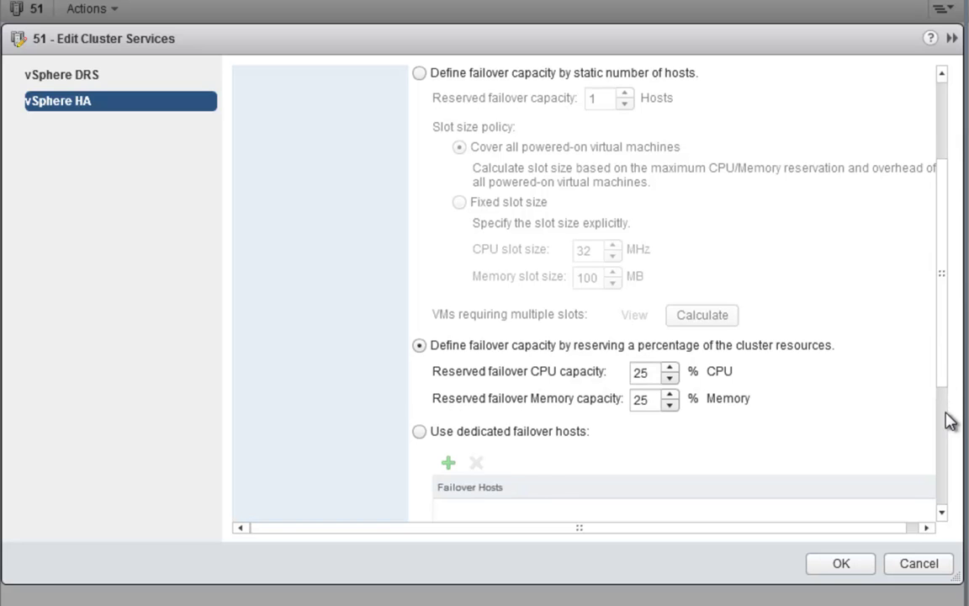
pyautogui.scroll(-3, 947, 430)
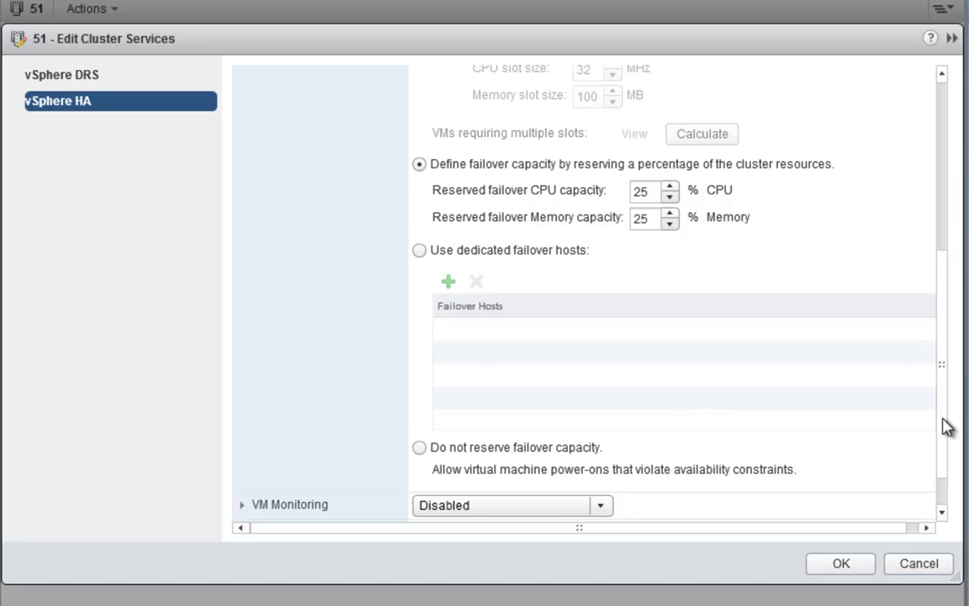
# Set the HA admission control policy to not reserve failover capacity and collapse the Admission Control settings
pyautogui.click(419, 448)
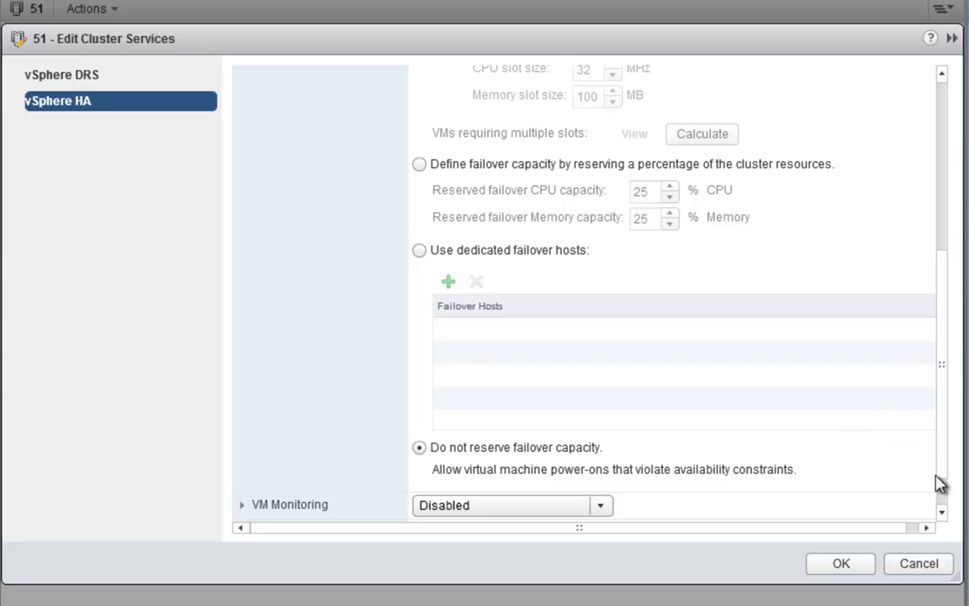
pyautogui.moveTo(943, 477); pyautogui.dragTo(903, 169)
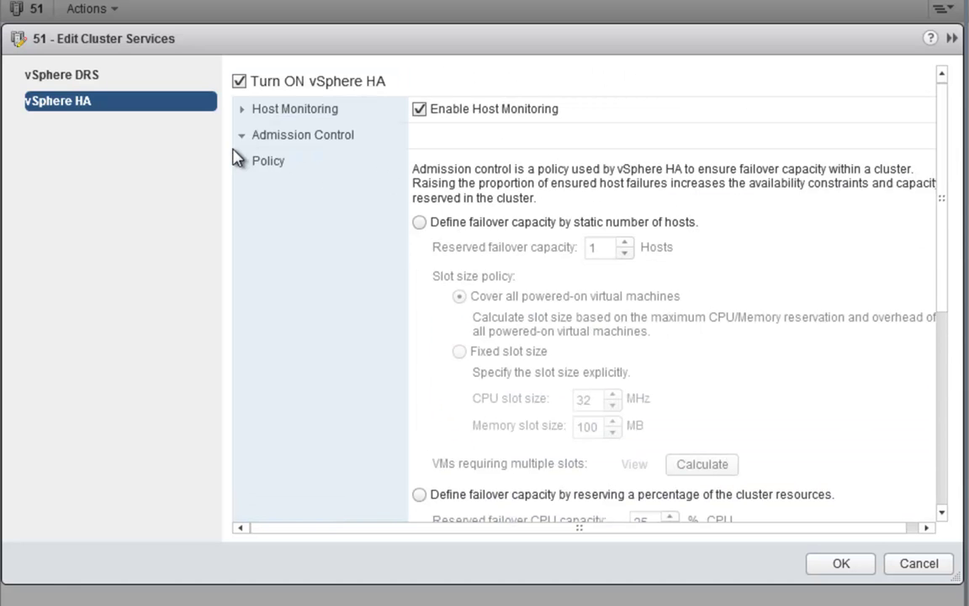
pyautogui.click(943, 490)
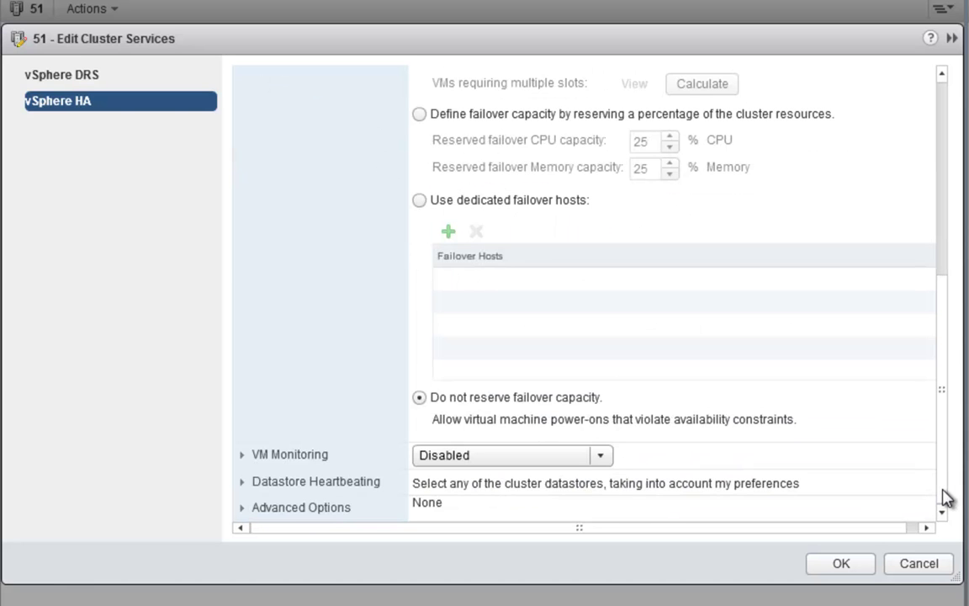
pyautogui.moveTo(942, 469); pyautogui.dragTo(932, 211)
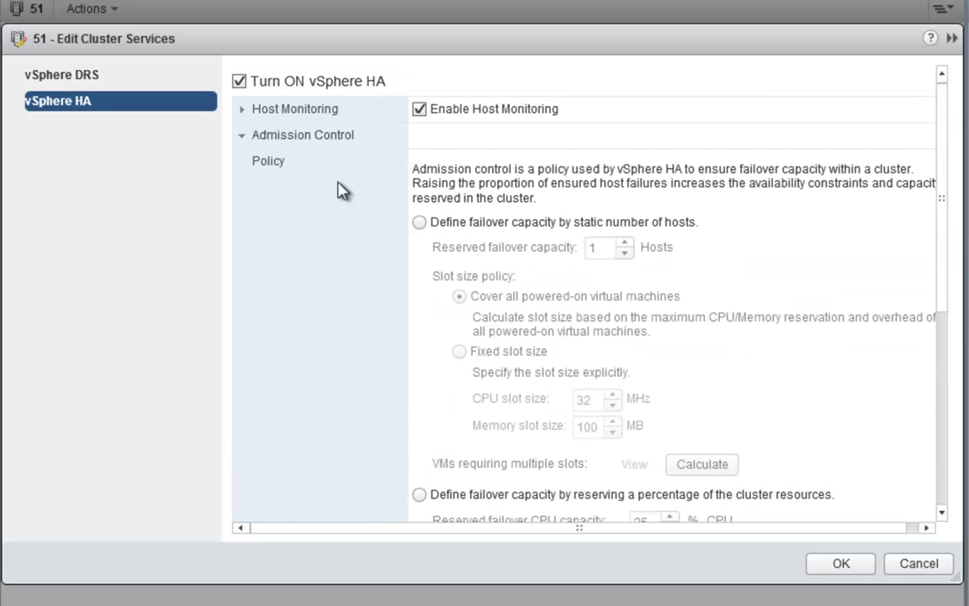
pyautogui.click(240, 136)
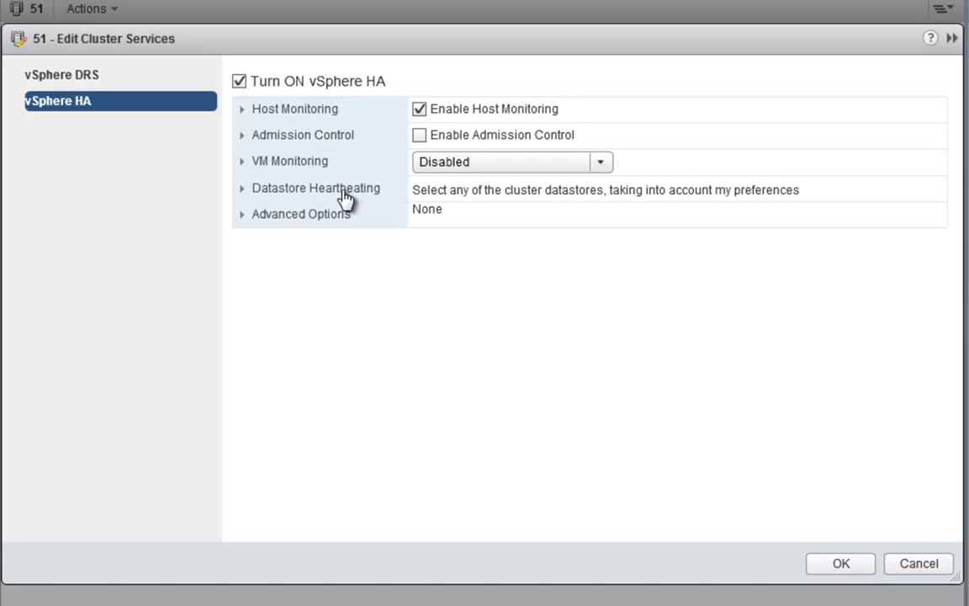
# Set the VM Monitoring status to VM and Application Monitoring and review the monitoring sensitivity settings
pyautogui.click(292, 162)
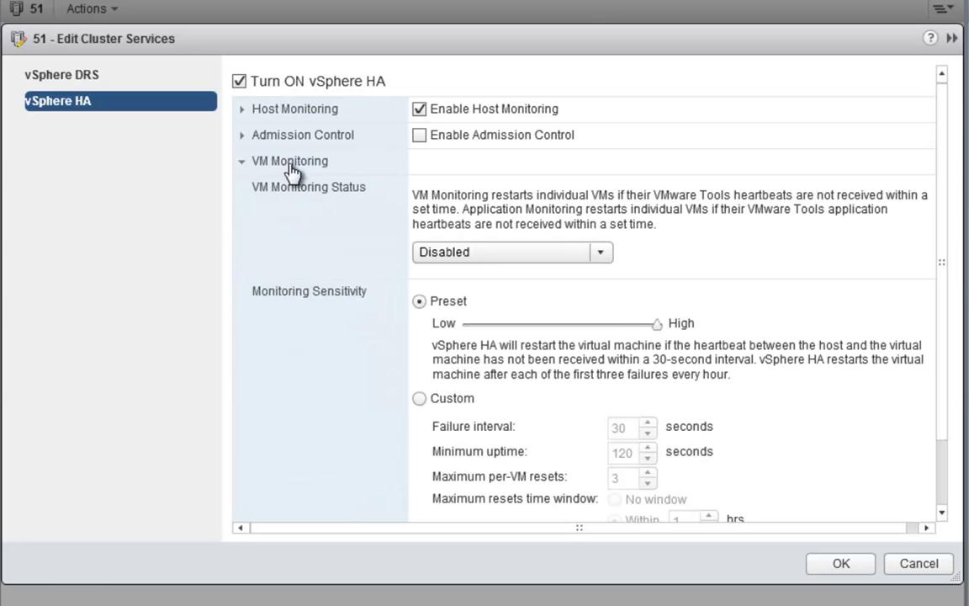
pyautogui.click(499, 252)
pyautogui.click(436, 319)
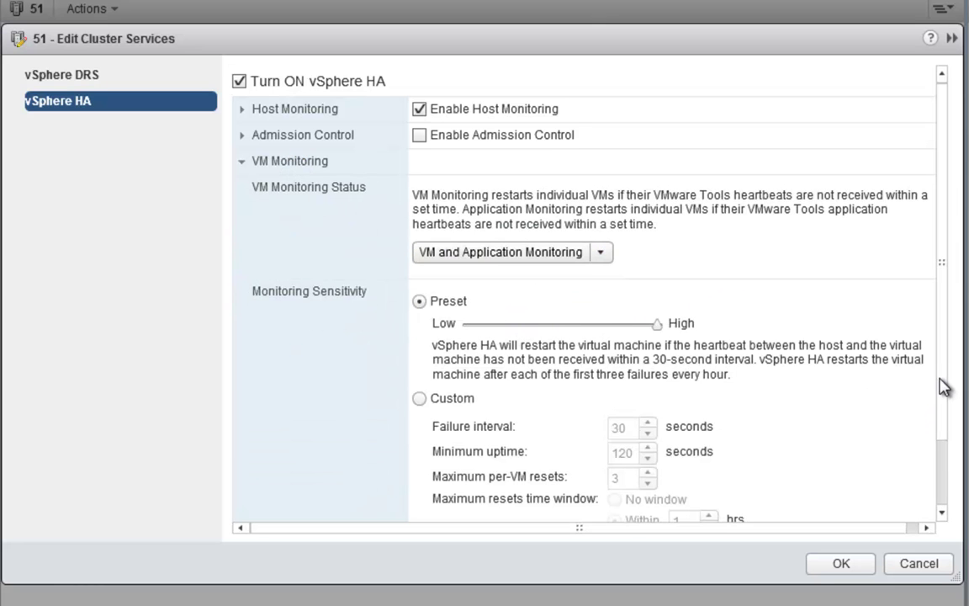
pyautogui.moveTo(941, 390); pyautogui.dragTo(941, 421)
pyautogui.scroll(-1, 941, 420)
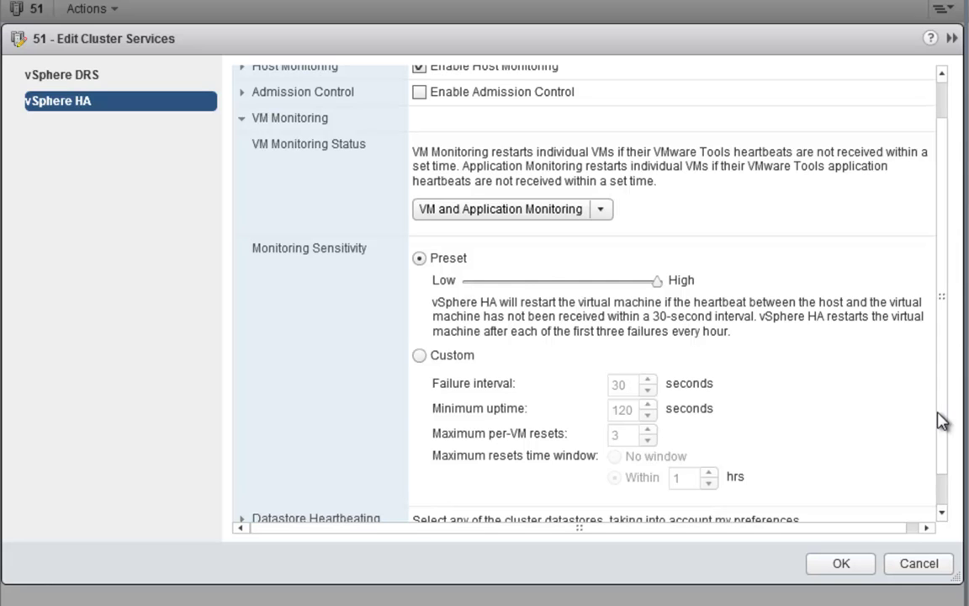
pyautogui.click(241, 122)
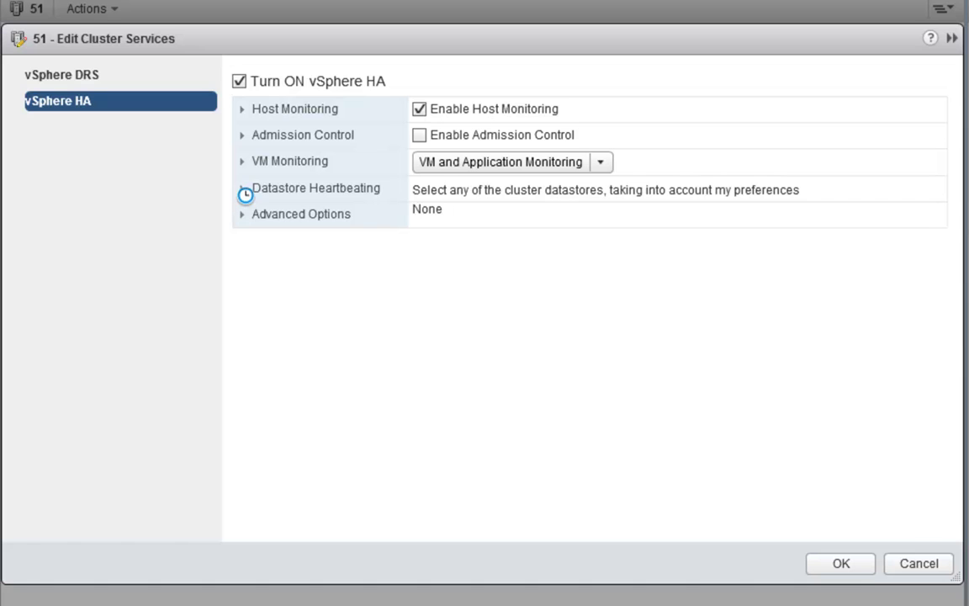
# Compare the Datastore Heartbeating policies and choose to select only from the preferred datastores
pyautogui.click(242, 190)
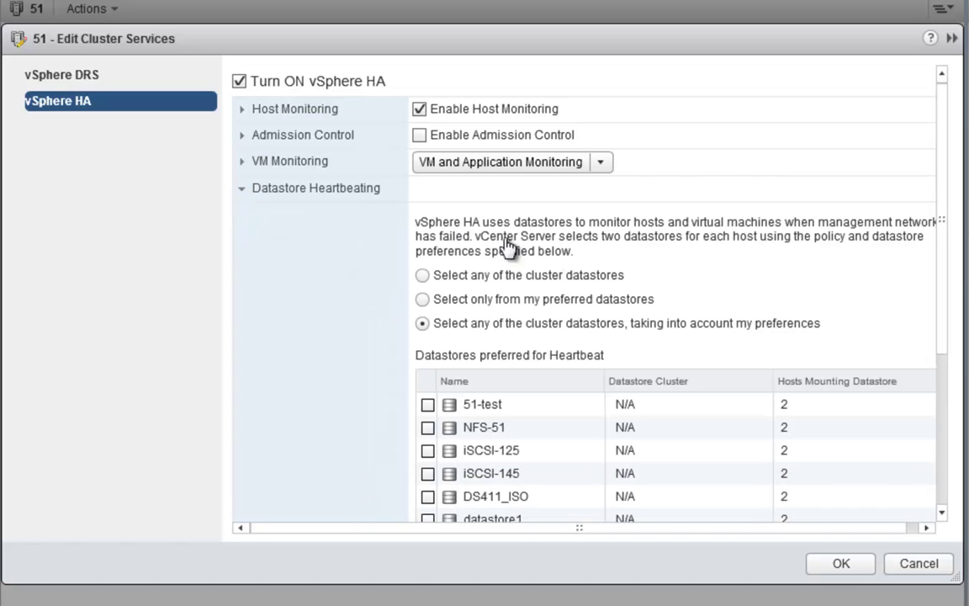
pyautogui.click(489, 283)
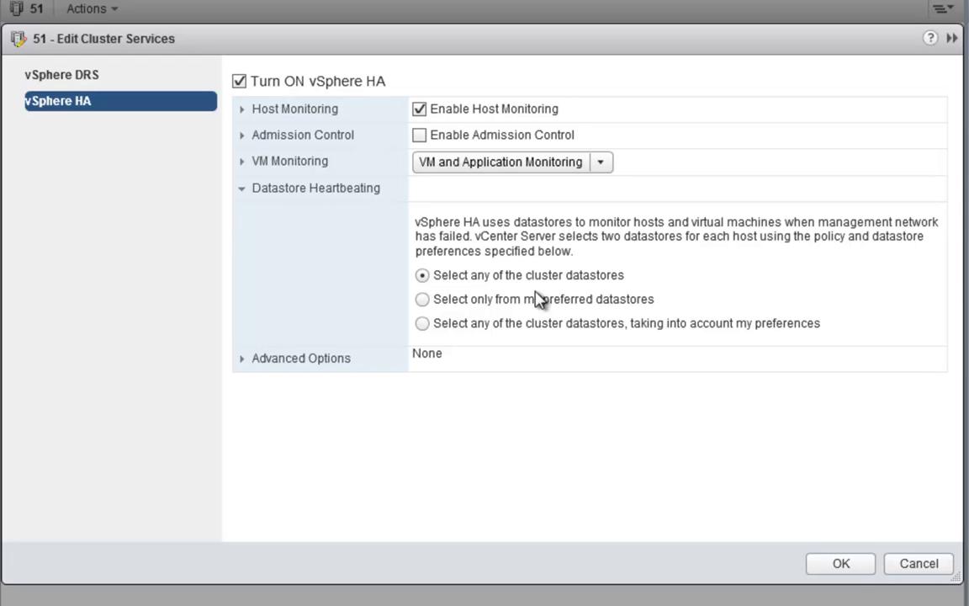
pyautogui.click(488, 300)
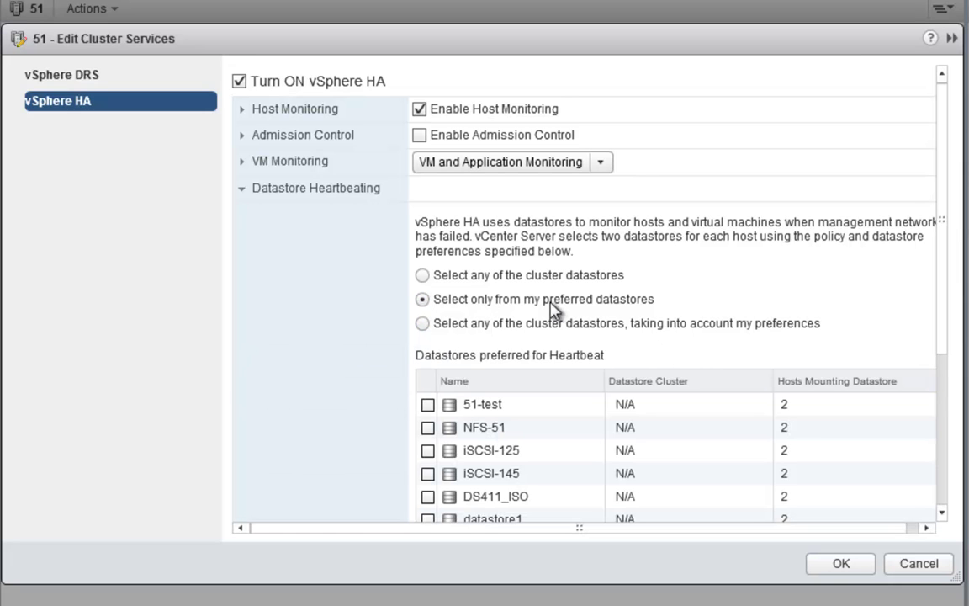
pyautogui.click(667, 328)
pyautogui.click(537, 308)
# Mark iSCSI-145, iSCSI-125, NFS-51 and 51-test as the datastores preferred for heartbeat
pyautogui.moveTo(945, 331); pyautogui.dragTo(946, 488)
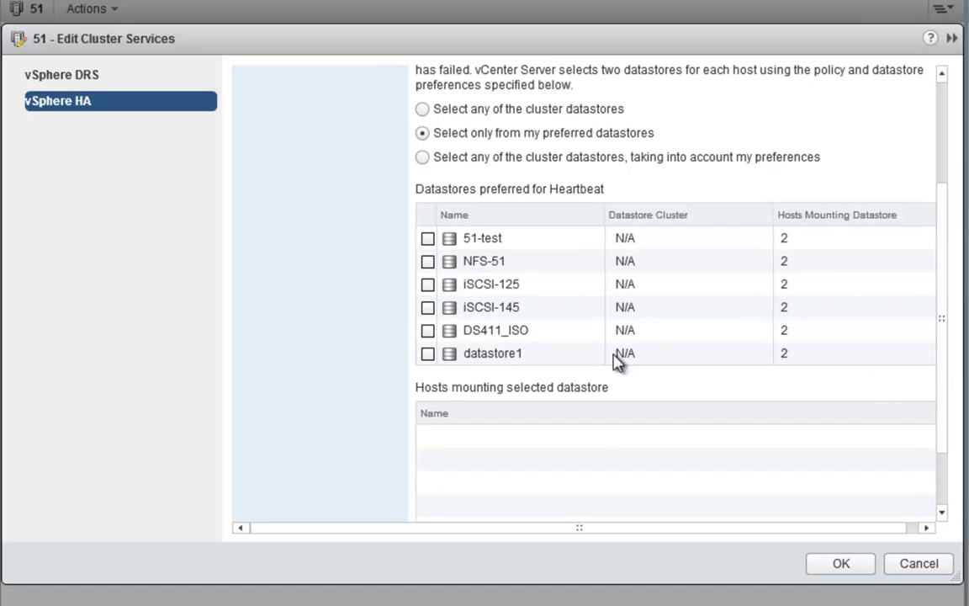
pyautogui.click(427, 308)
pyautogui.click(427, 285)
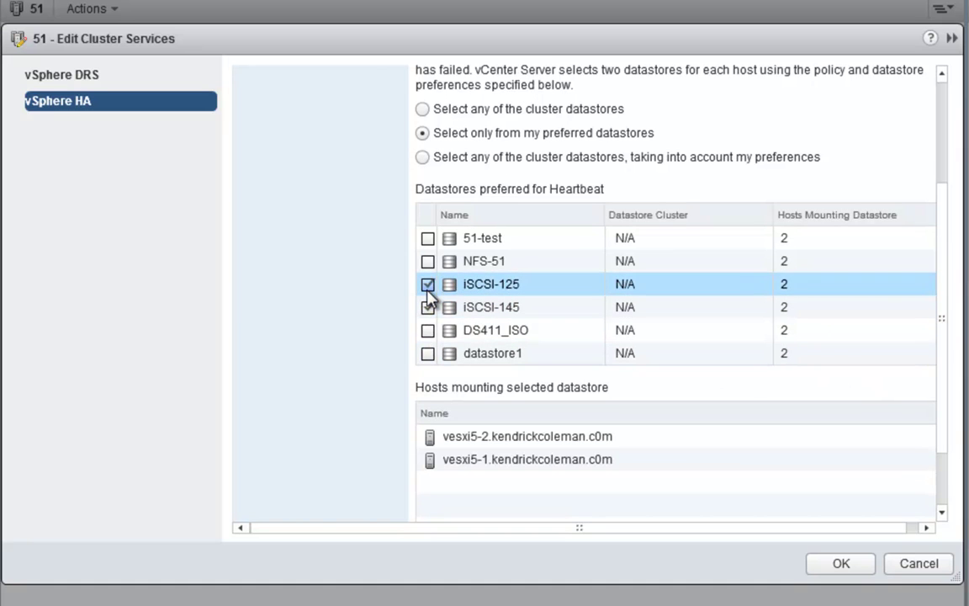
pyautogui.click(428, 261)
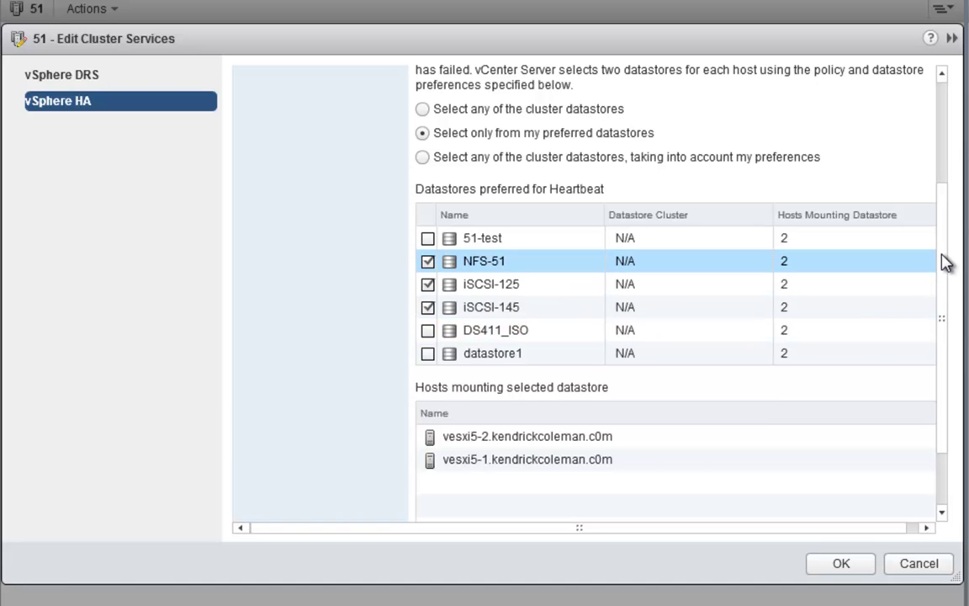
pyautogui.scroll(1, 946, 225)
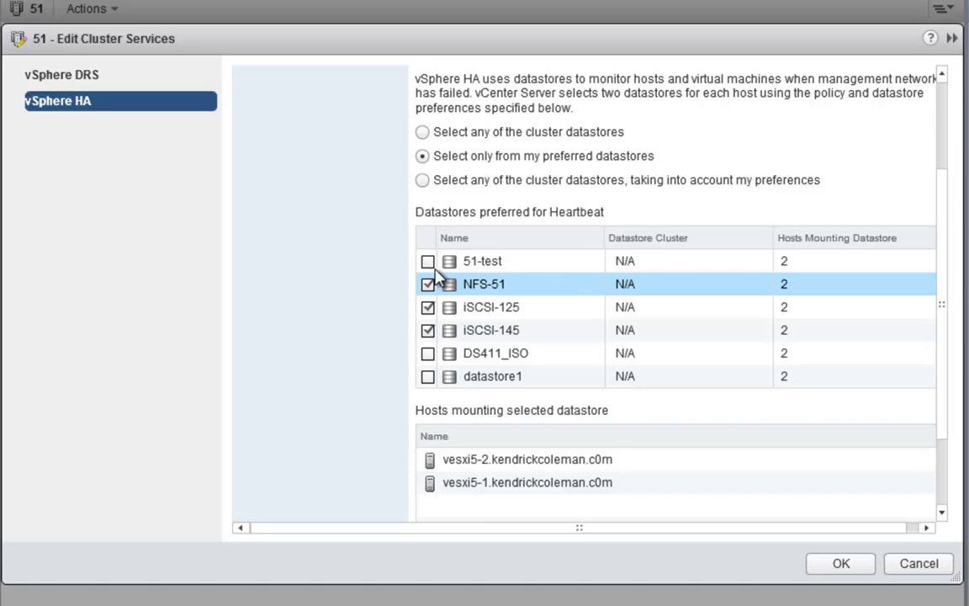
pyautogui.scroll(2, 427, 278)
pyautogui.click(428, 320)
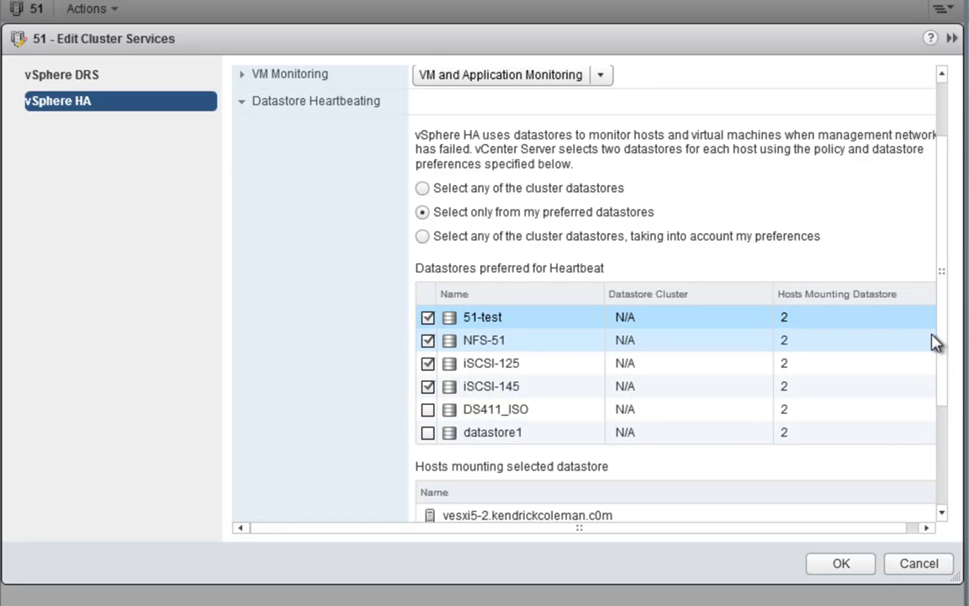
# Expand the HA Advanced Options below the datastore lists and apply the cluster services configuration
pyautogui.scroll(-1, 812, 517)
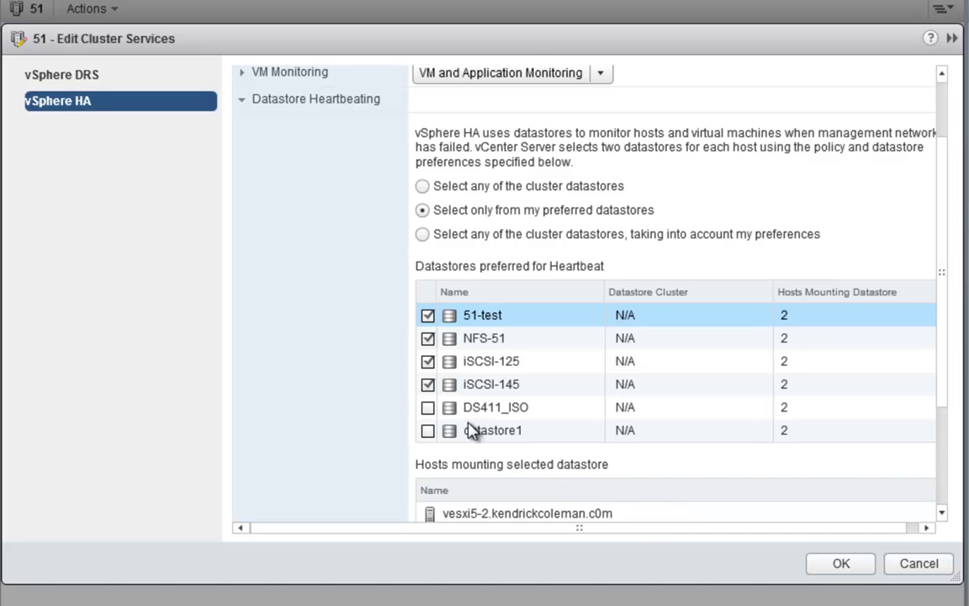
pyautogui.scroll(-5, 939, 487)
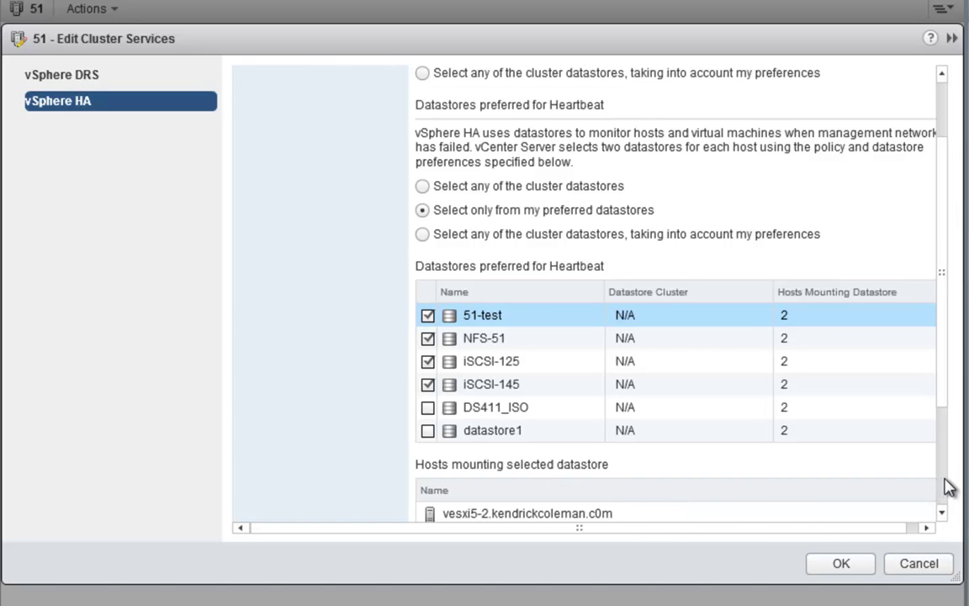
pyautogui.click(263, 510)
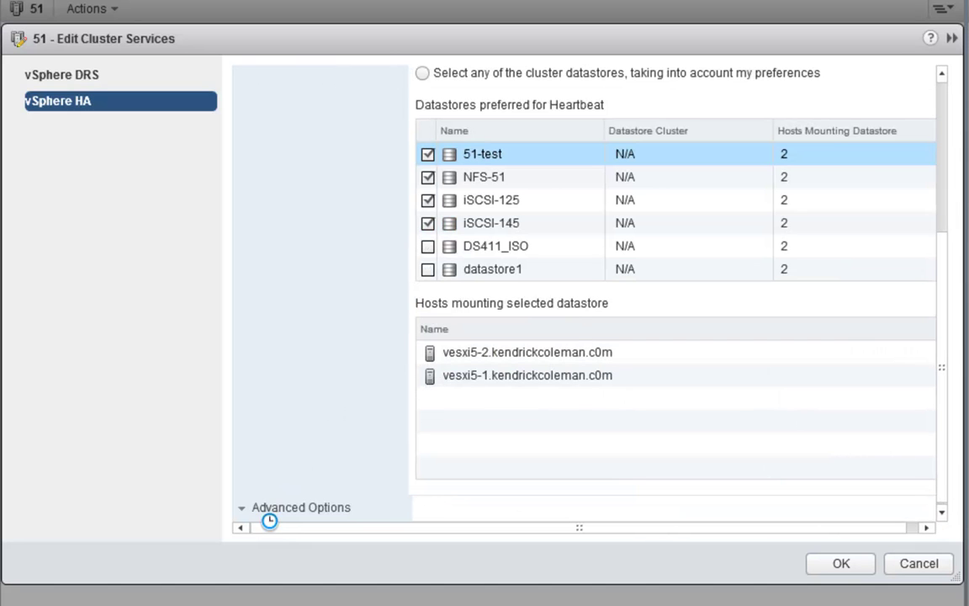
pyautogui.click(842, 564)
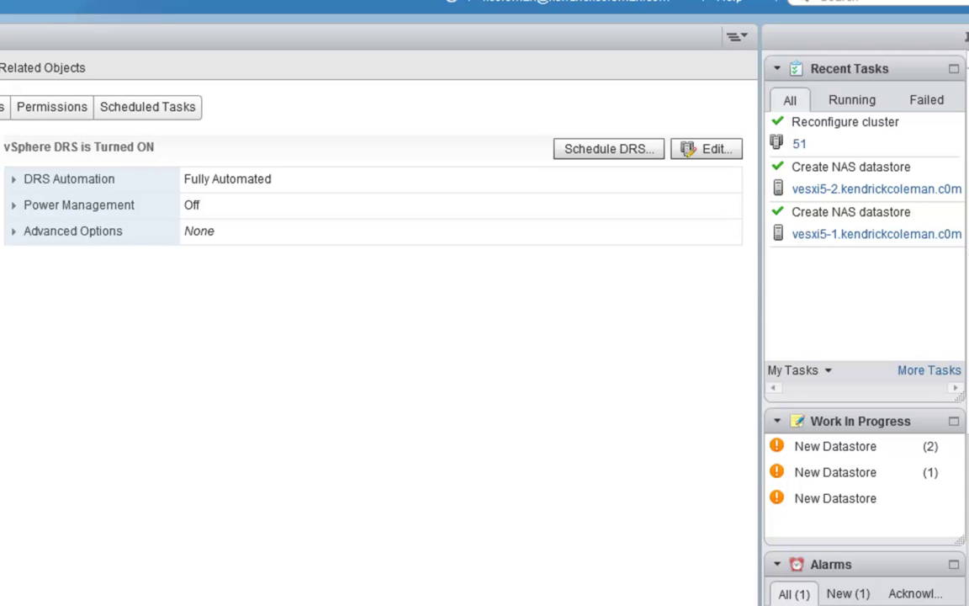
# Review the applied DRS automation and power management settings and the HA host monitoring and admission control settings
pyautogui.click(13, 179)
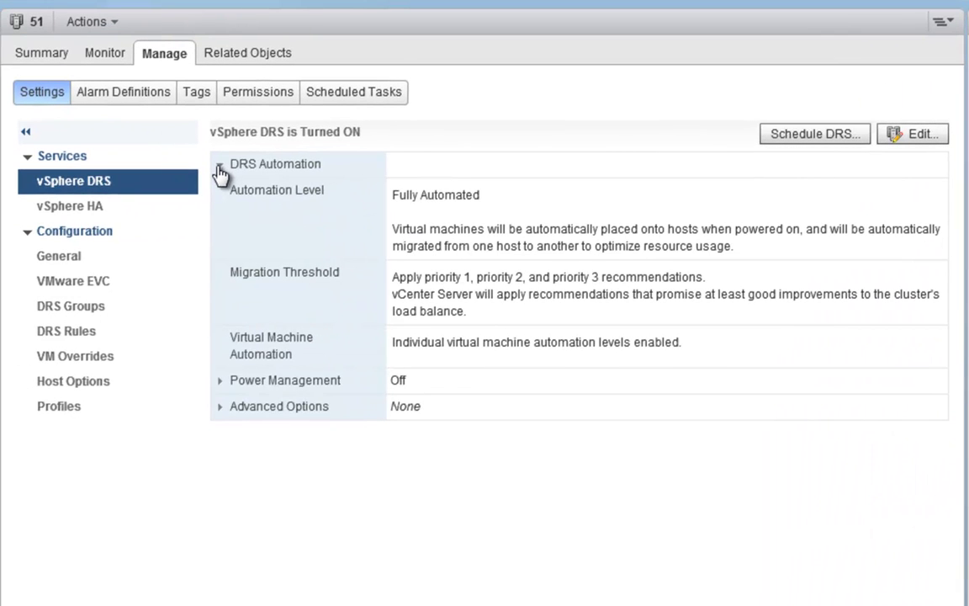
pyautogui.click(222, 383)
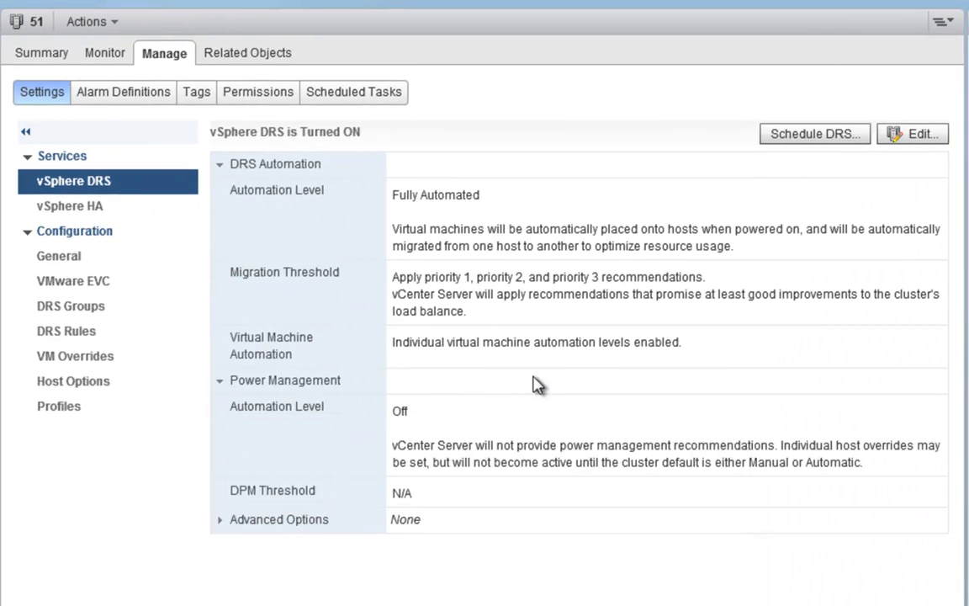
pyautogui.click(67, 207)
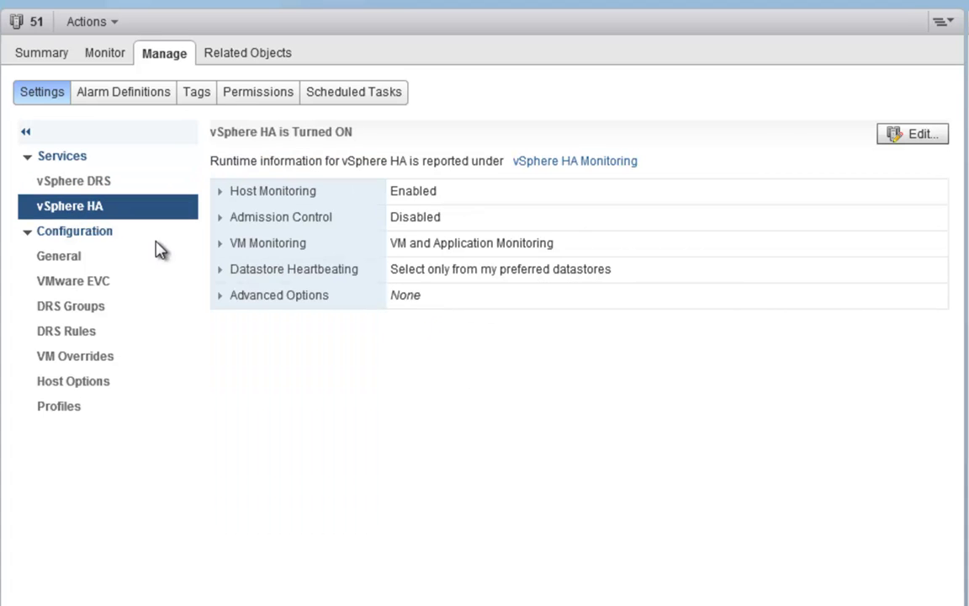
pyautogui.click(221, 218)
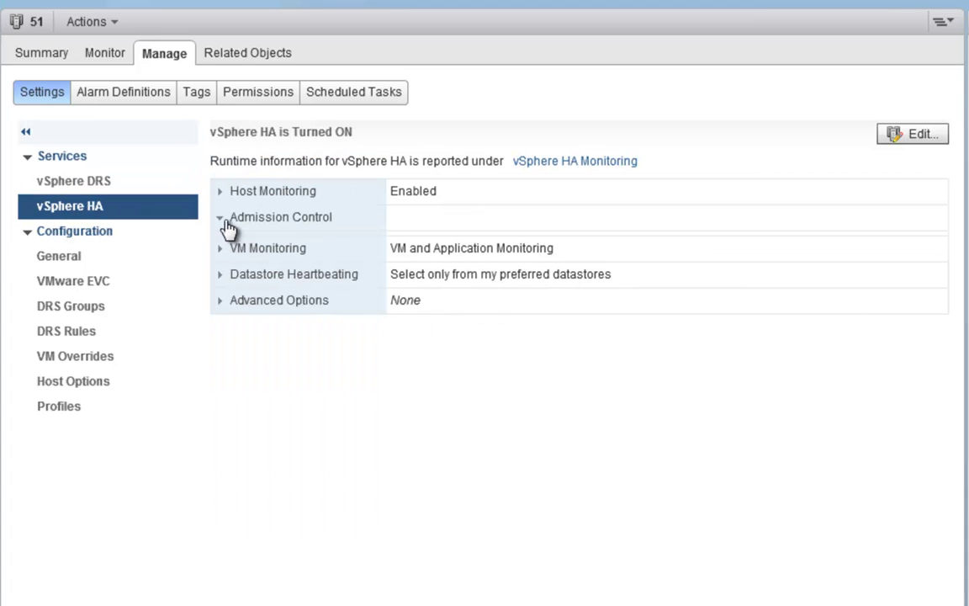
pyautogui.click(222, 193)
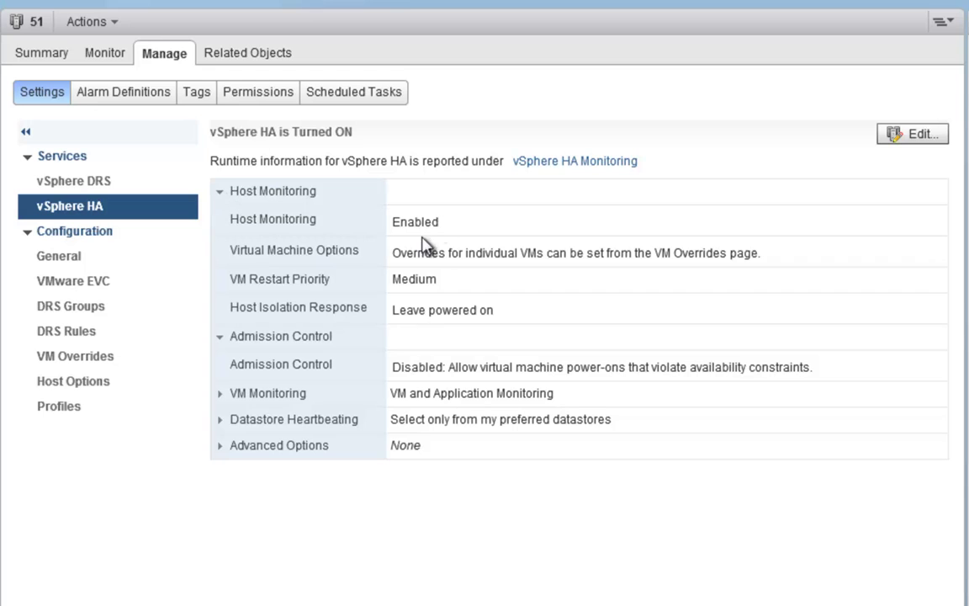
# Examine the swap file location choices in the cluster's General settings and leave without saving
pyautogui.click(86, 258)
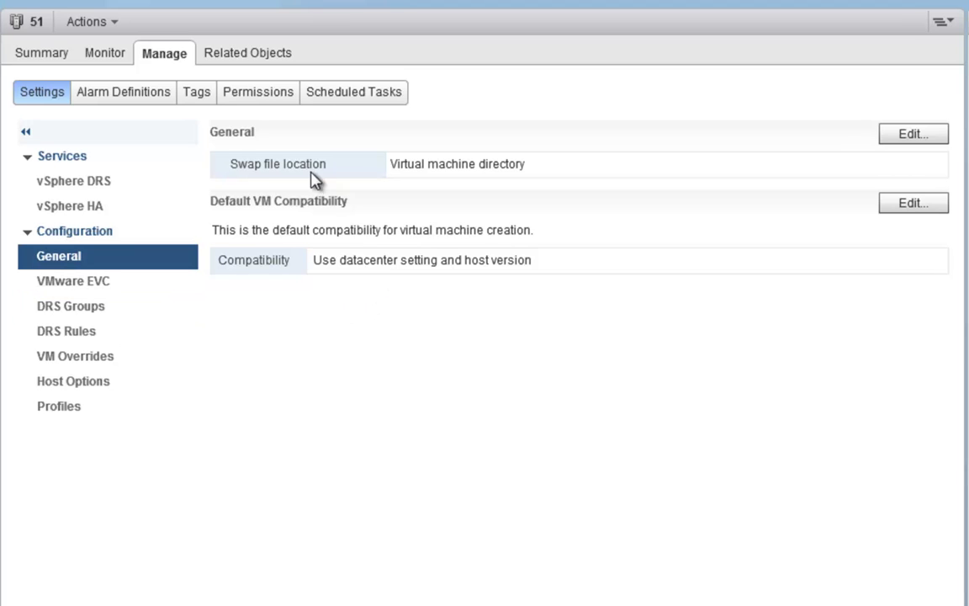
pyautogui.click(909, 133)
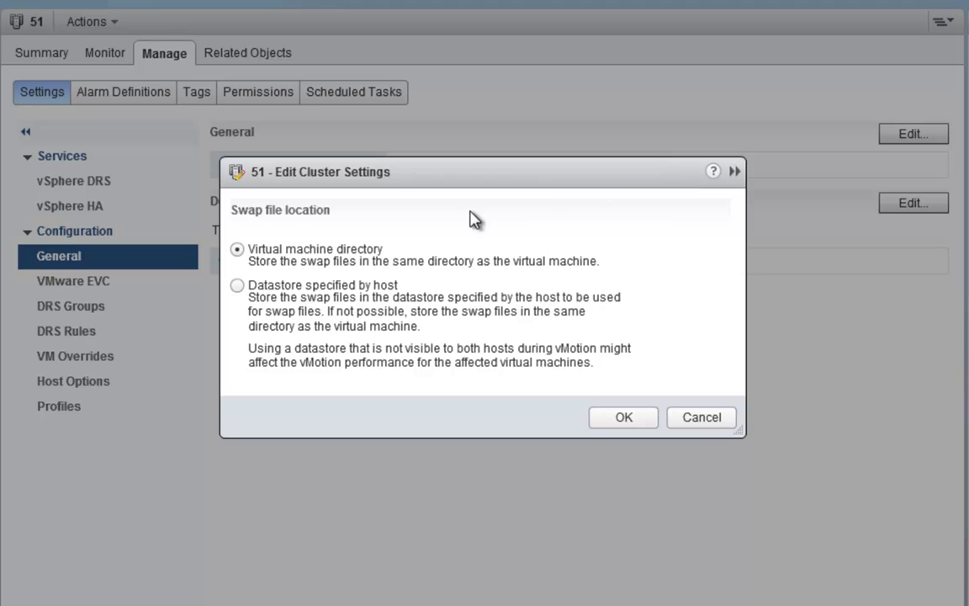
pyautogui.click(376, 290)
pyautogui.click(705, 417)
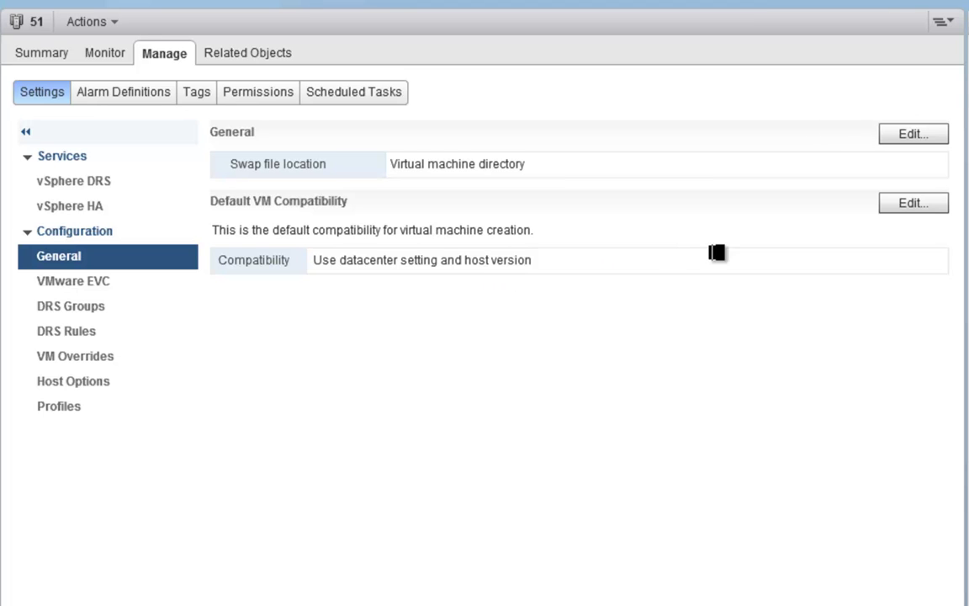
# Examine the ESX version choices for the cluster's default VM compatibility and leave without saving
pyautogui.click(911, 210)
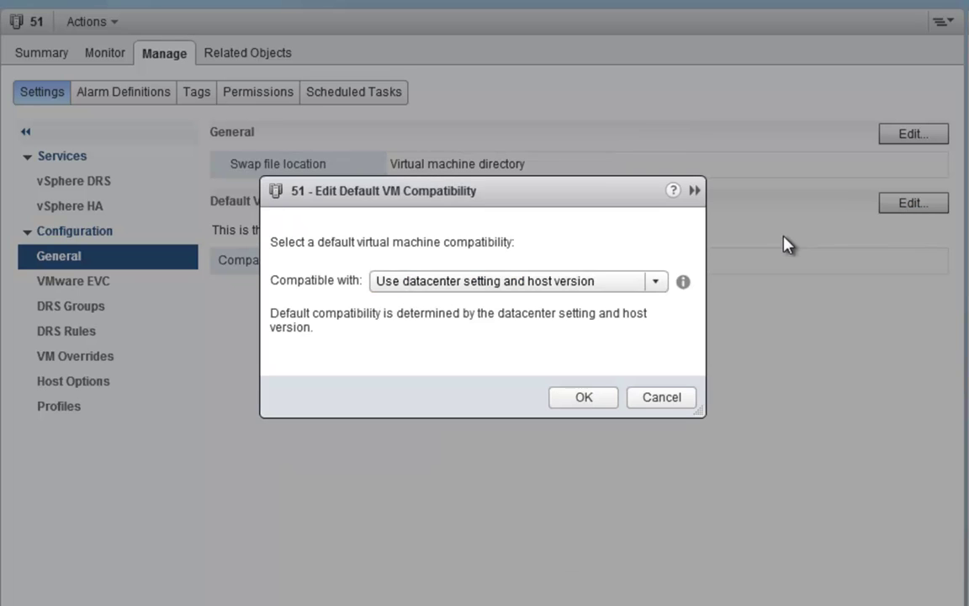
pyautogui.click(596, 281)
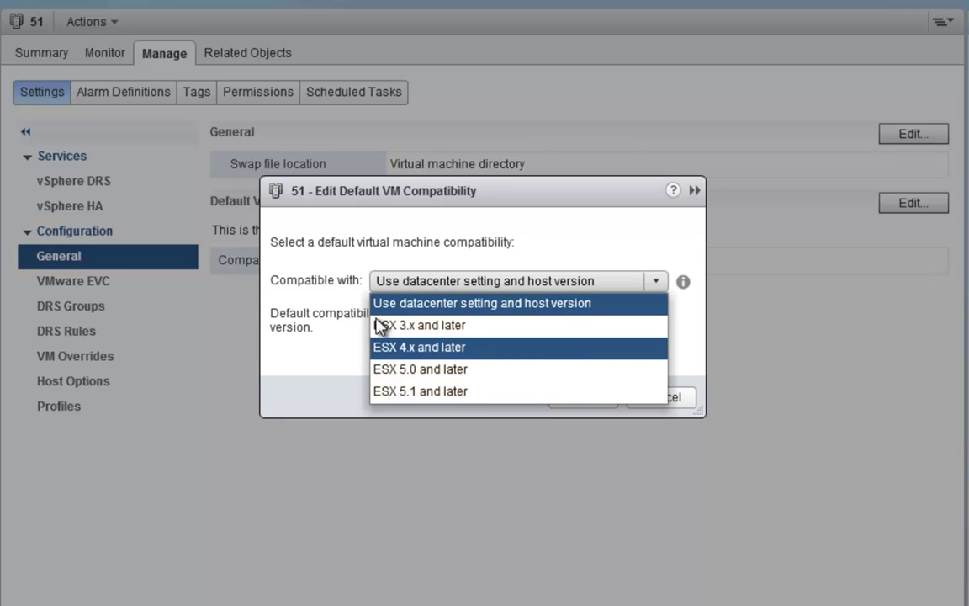
pyautogui.click(408, 303)
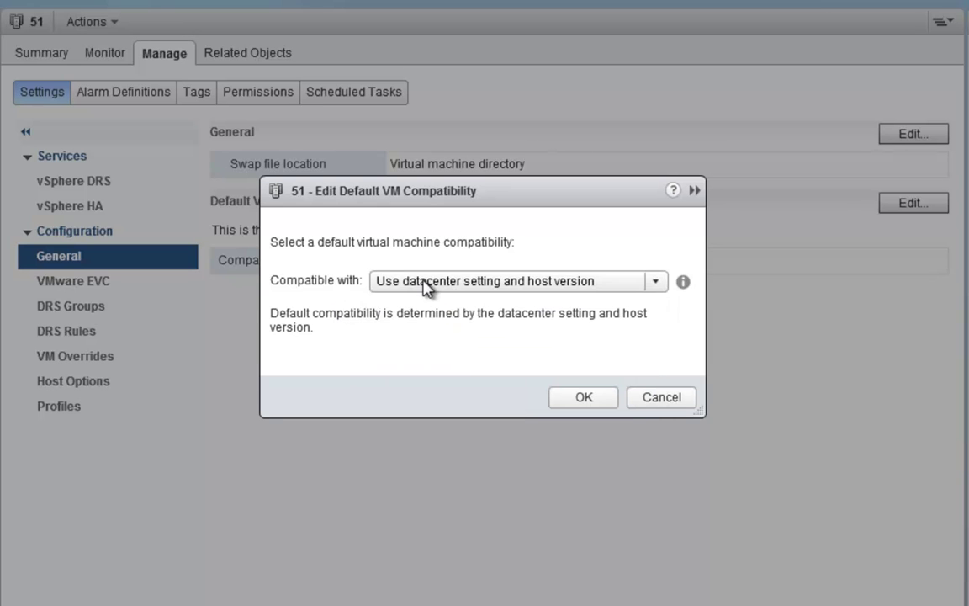
pyautogui.click(653, 401)
# Open the cluster's EVC mode settings, choose EVC for Intel Hosts and examine host compatibility with the Intel "Merom" Generation
pyautogui.click(134, 283)
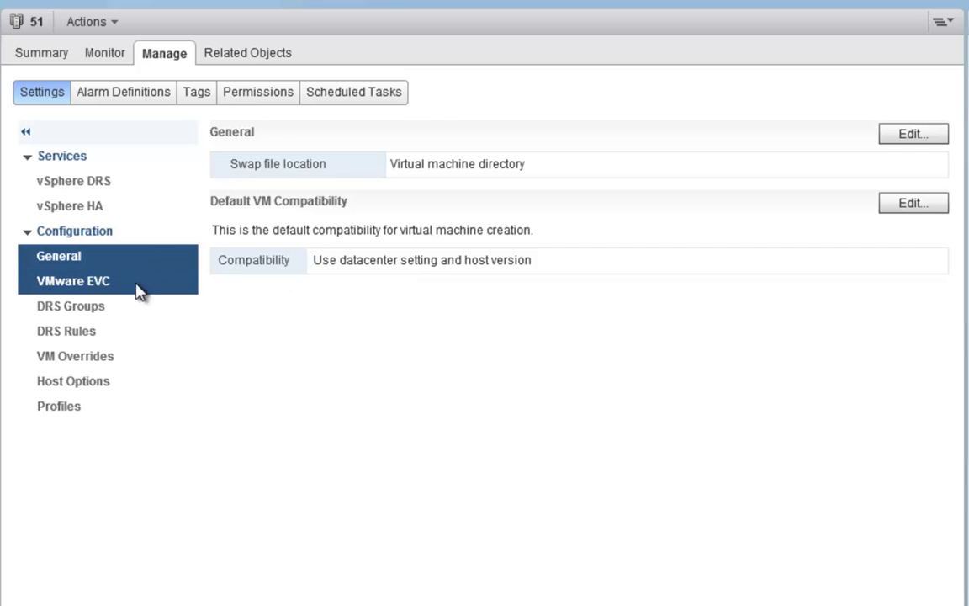
pyautogui.click(917, 137)
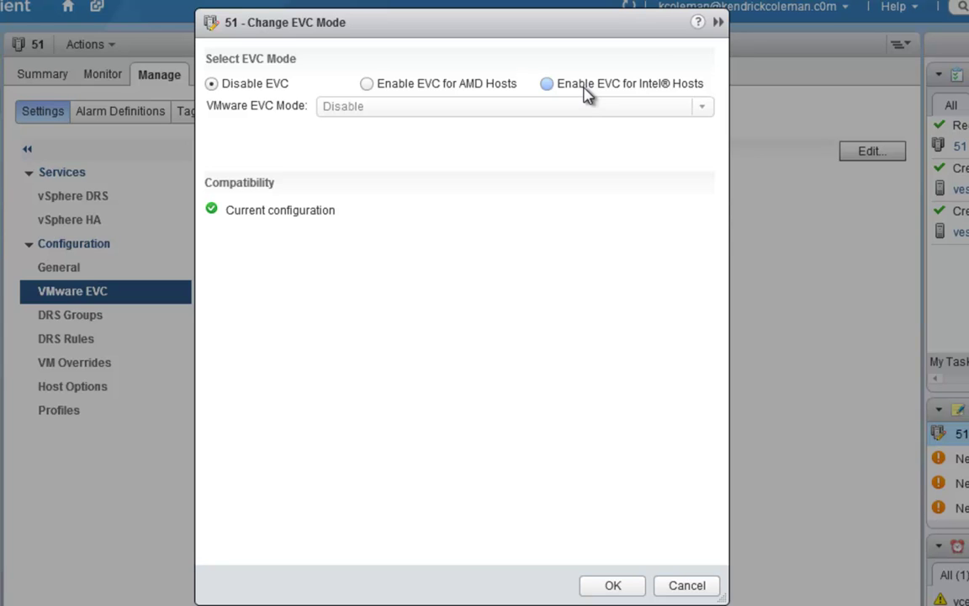
pyautogui.click(587, 91)
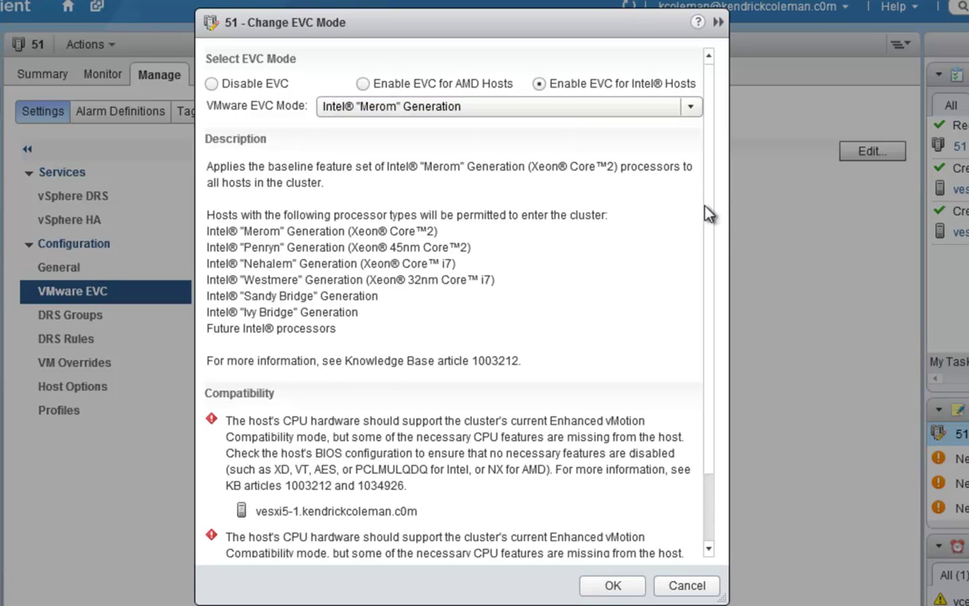
pyautogui.scroll(-1, 705, 210)
pyautogui.scroll(2, 695, 143)
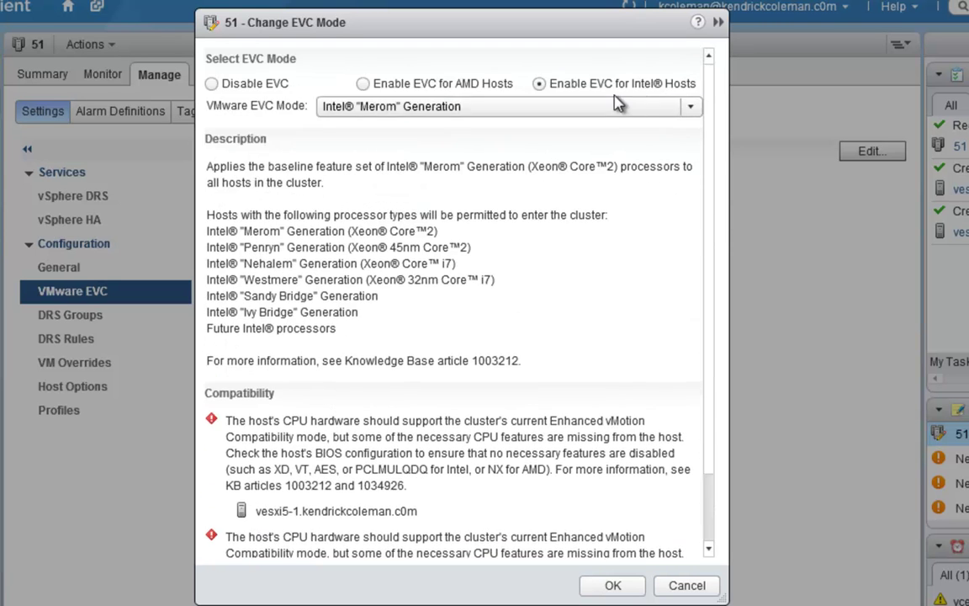
# Check host compatibility with the Intel "Nehalem", "Sandy Bridge" and "Penryn" Generation EVC modes
pyautogui.click(459, 107)
pyautogui.click(395, 169)
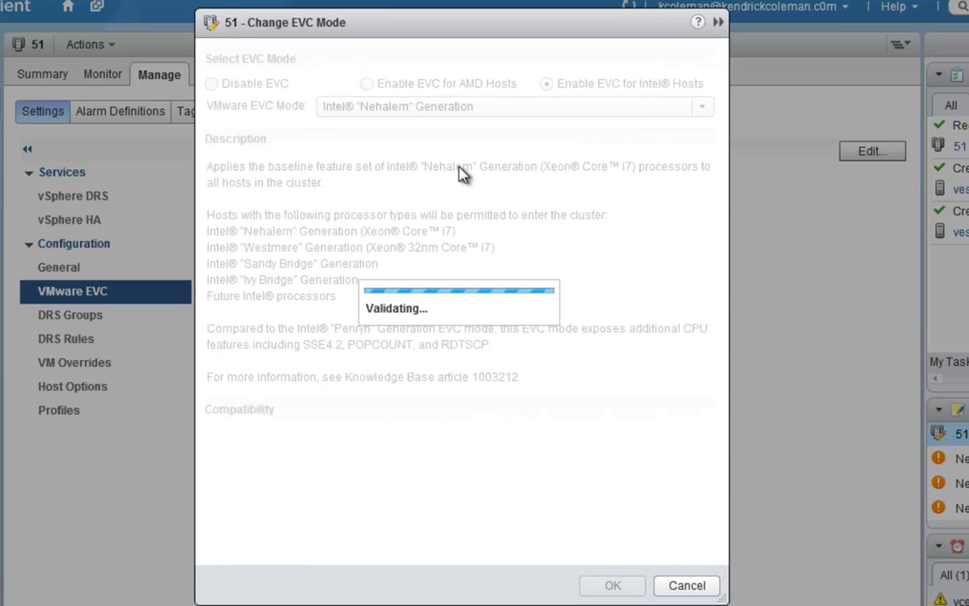
pyautogui.click(572, 107)
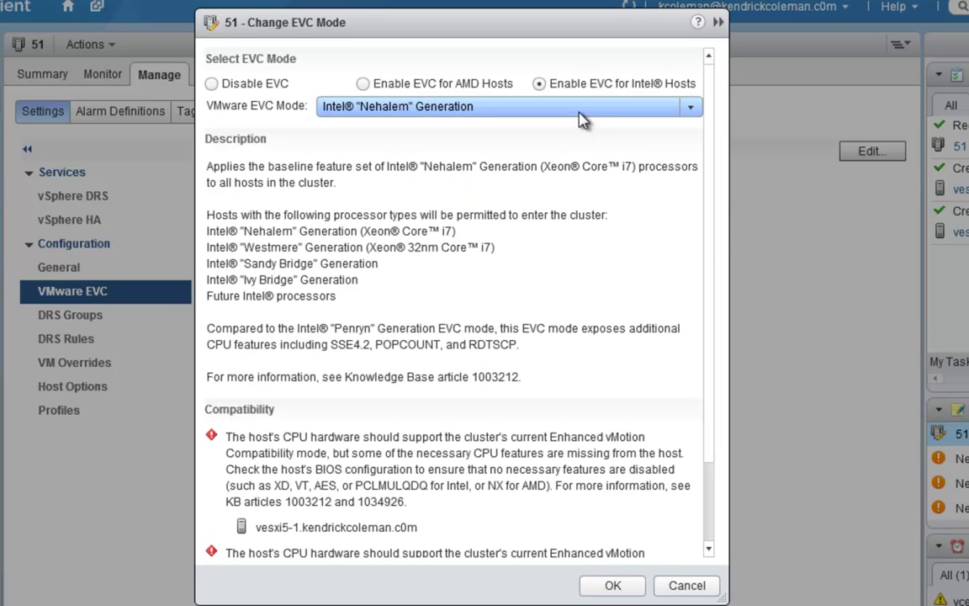
pyautogui.click(497, 211)
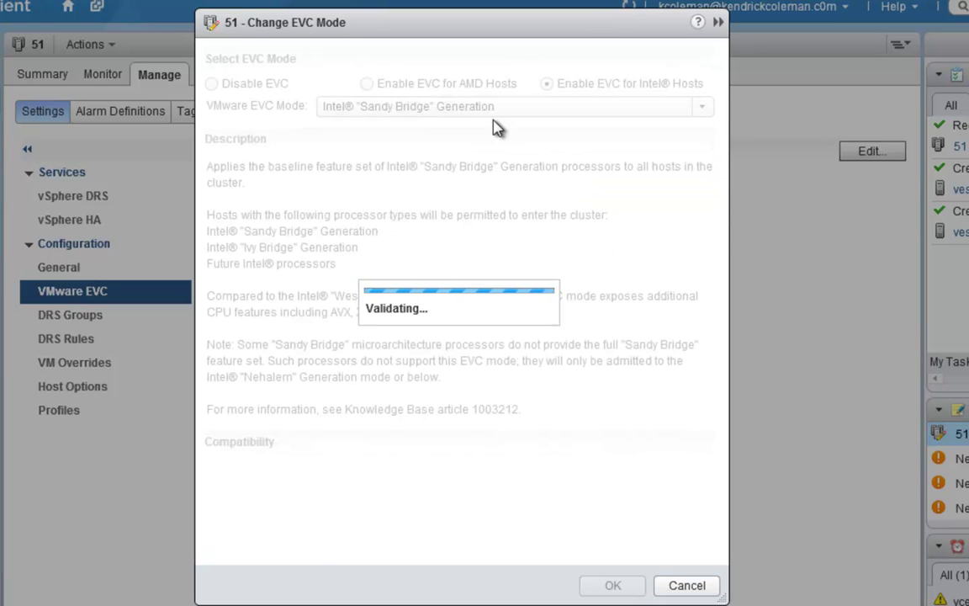
pyautogui.click(449, 111)
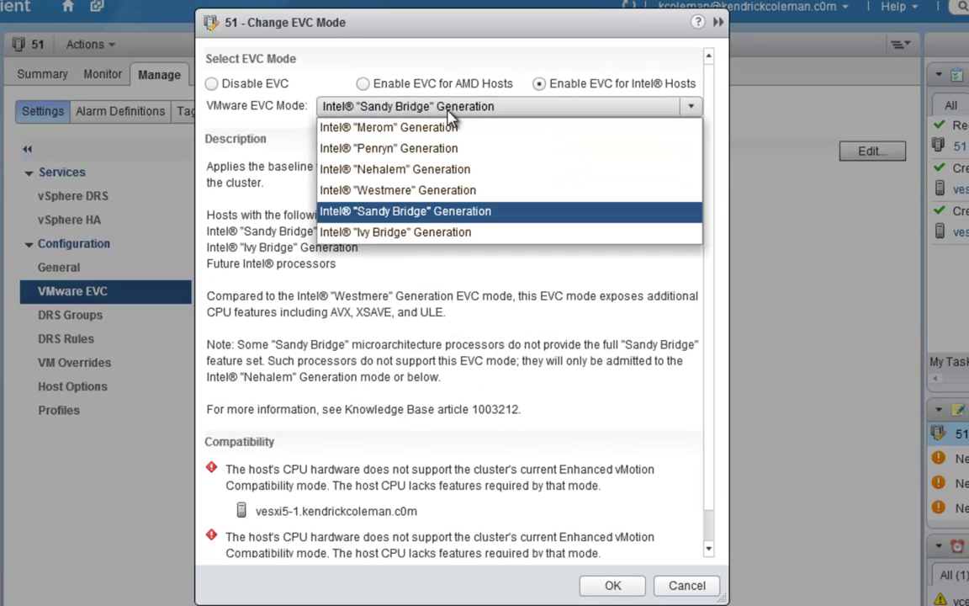
pyautogui.click(463, 149)
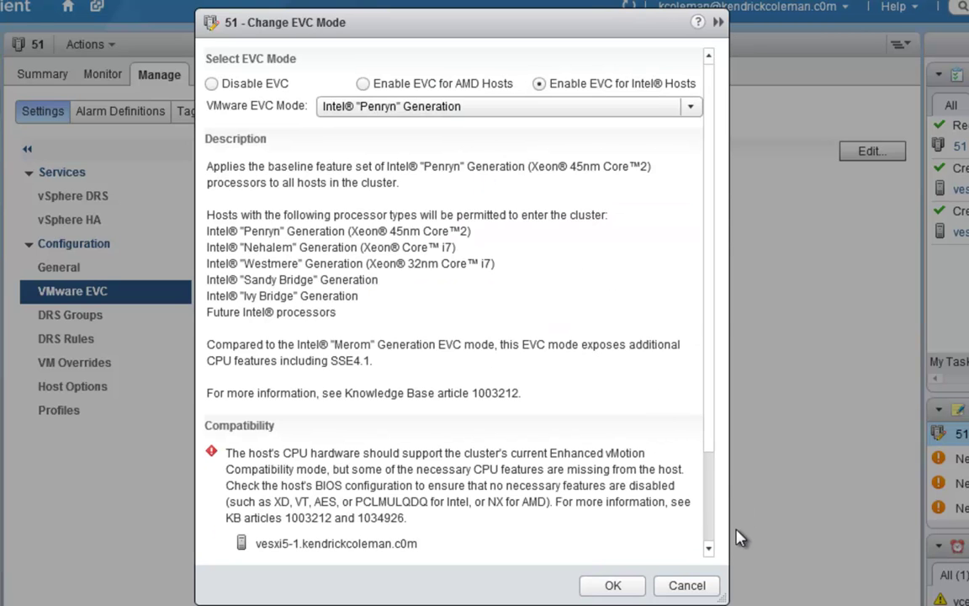
pyautogui.scroll(-3, 706, 528)
pyautogui.scroll(3, 692, 124)
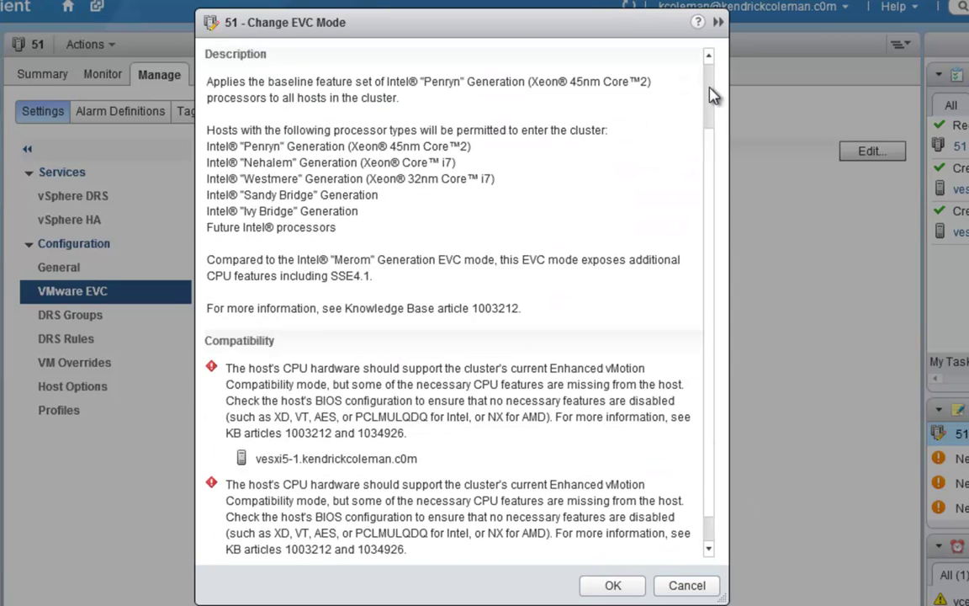
# Set the cluster's EVC mode to Disable EVC, apply it and open the cluster's DRS Groups
pyautogui.click(280, 87)
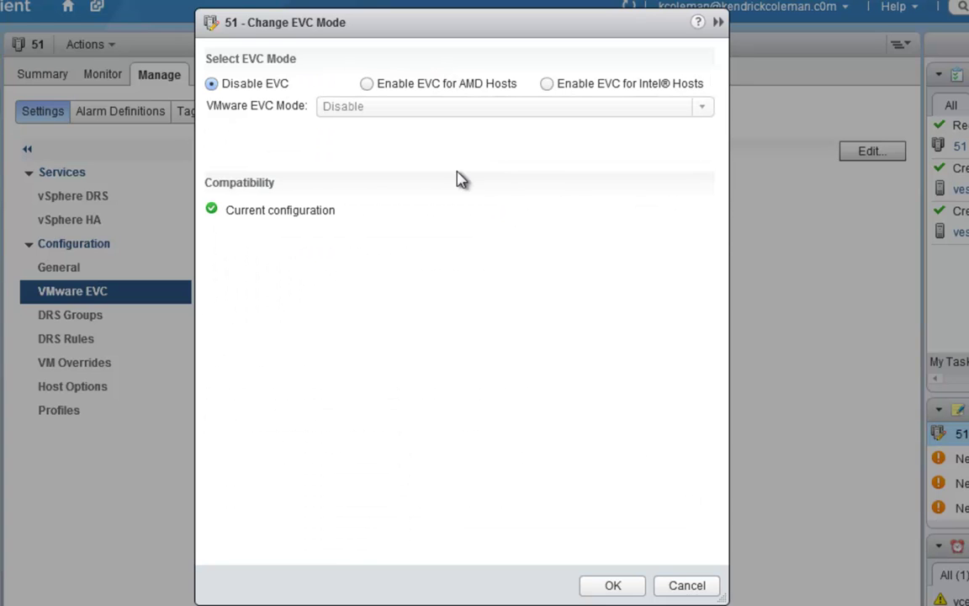
pyautogui.click(621, 591)
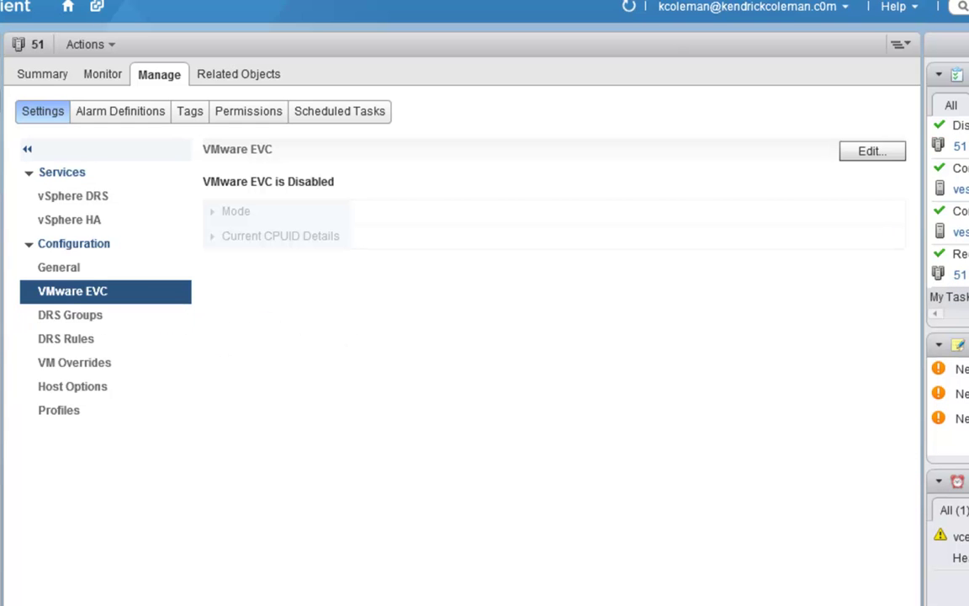
pyautogui.click(70, 315)
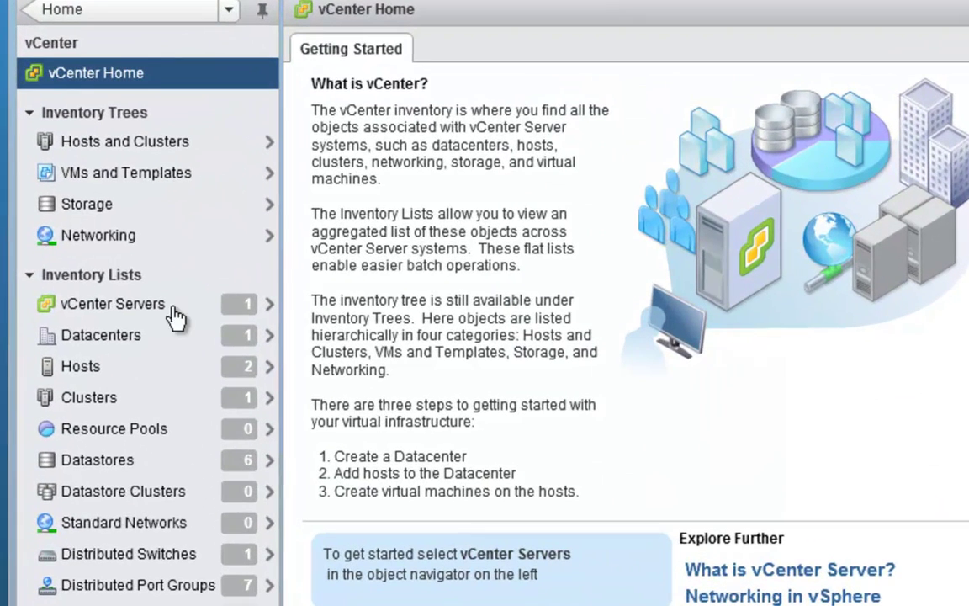
# Start a new datastore cluster from the vCenter Datastore Clusters inventory list and name it NFS
pyautogui.click(142, 496)
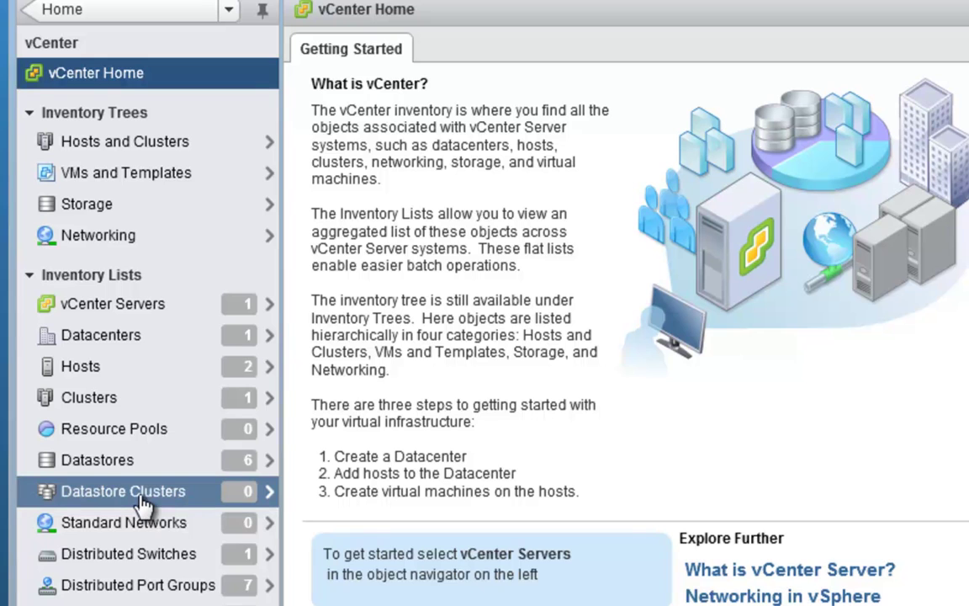
pyautogui.click(154, 462)
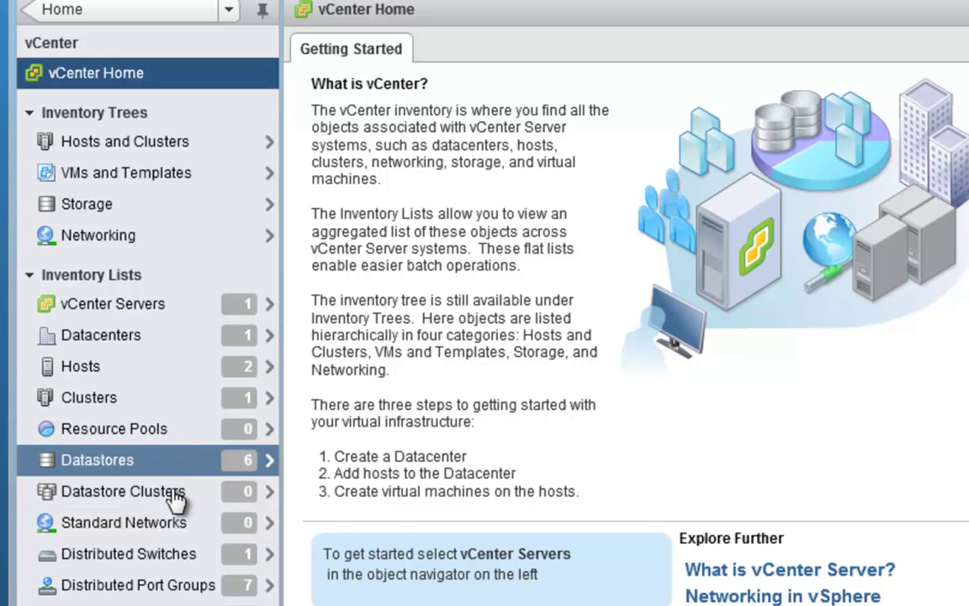
pyautogui.click(175, 497)
pyautogui.click(175, 497)
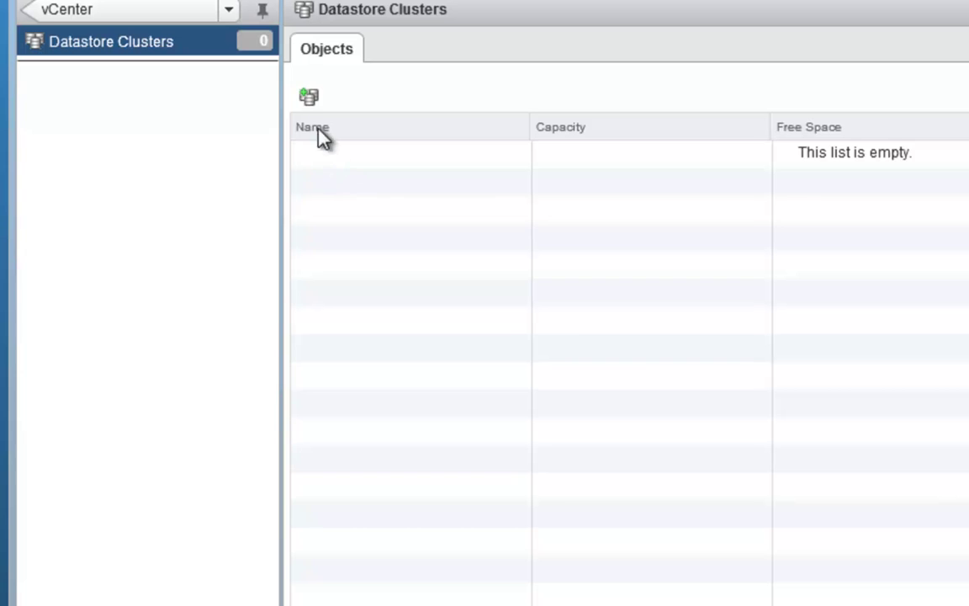
pyautogui.click(309, 100)
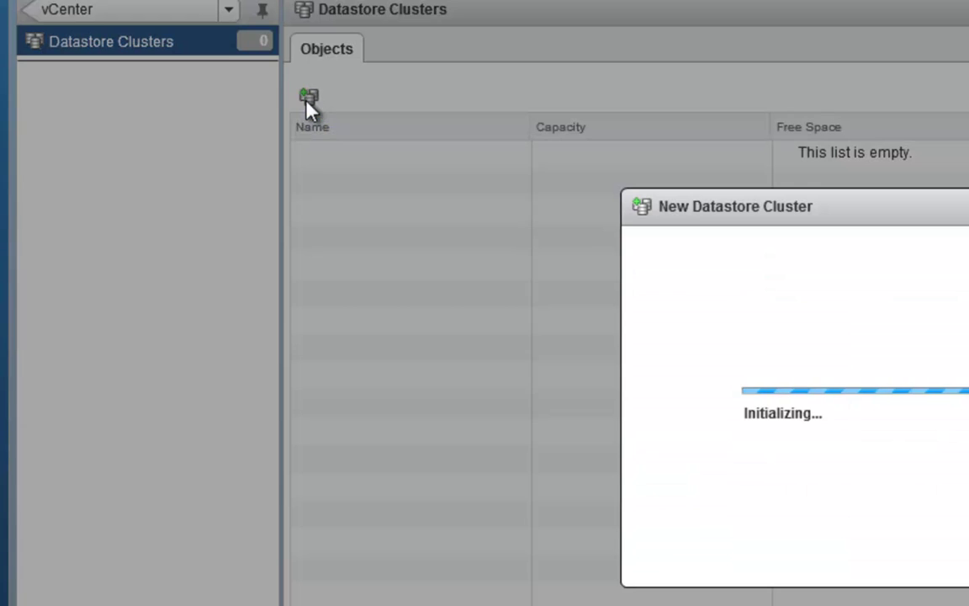
pyautogui.moveTo(562, 74); pyautogui.dragTo(345, 52)
pyautogui.write('NFS')
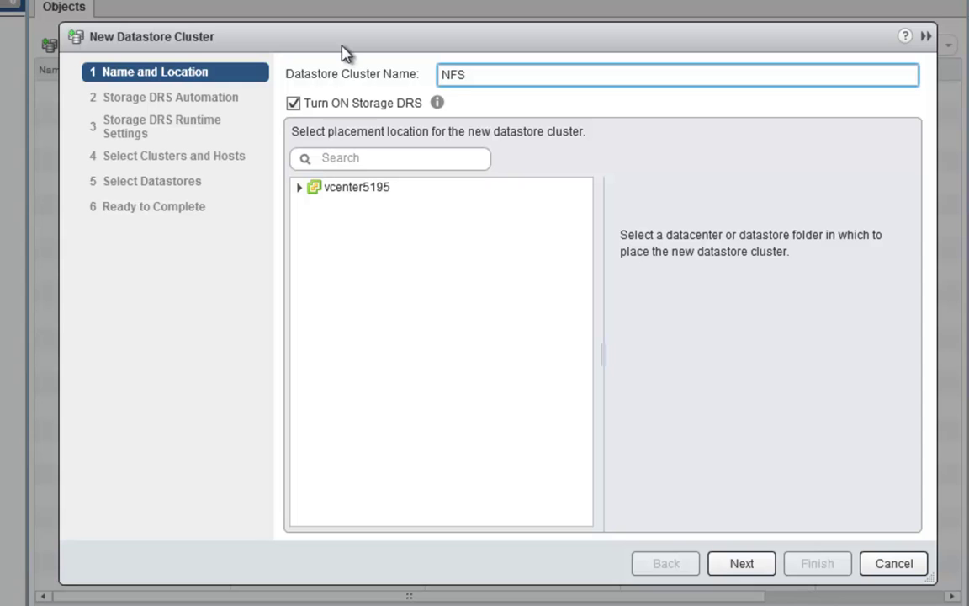
# Place the NFS datastore cluster in the Louisville datacenter under vcenter5195 and continue to Storage DRS automation
pyautogui.click(300, 191)
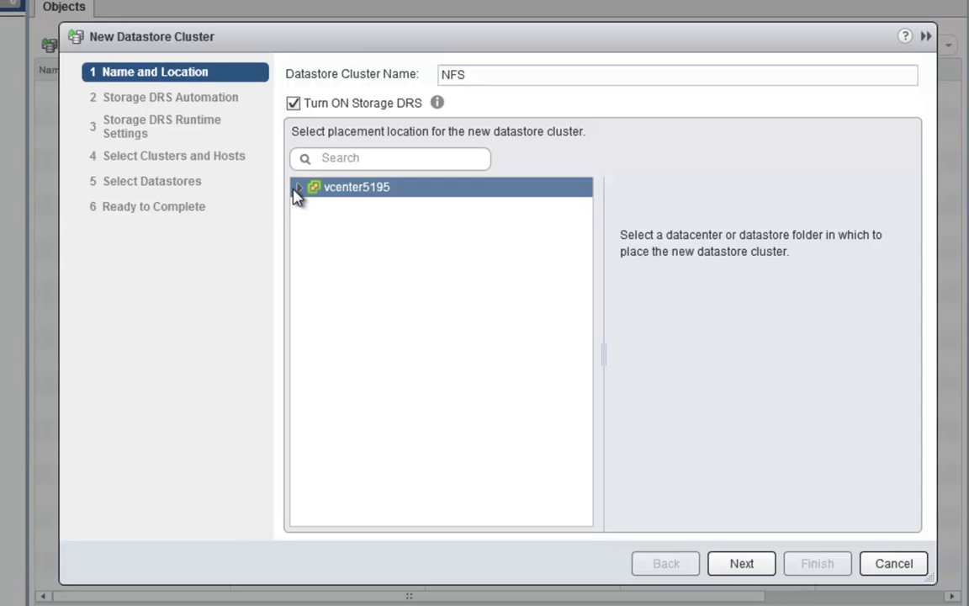
pyautogui.click(299, 188)
pyautogui.click(333, 209)
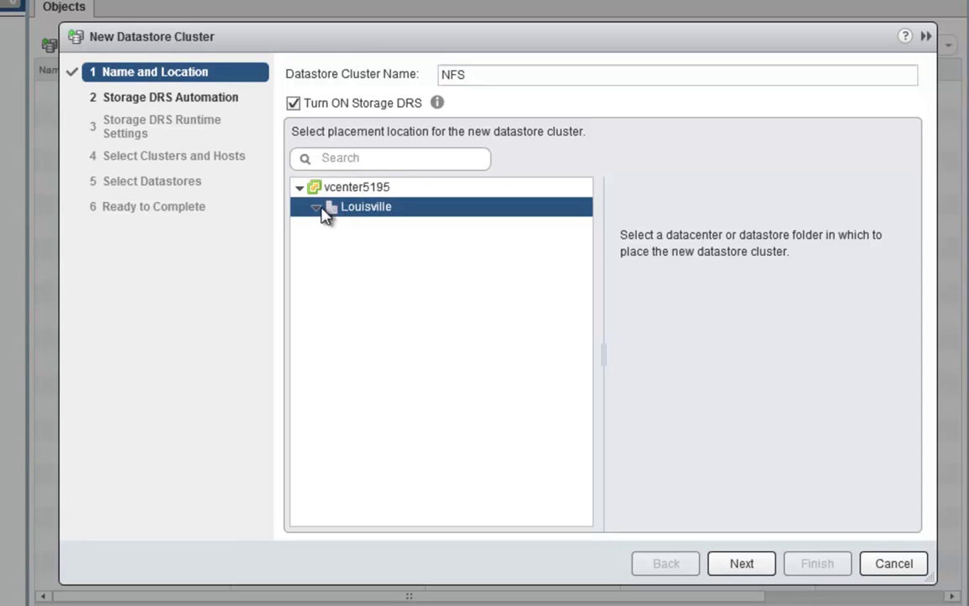
pyautogui.click(750, 565)
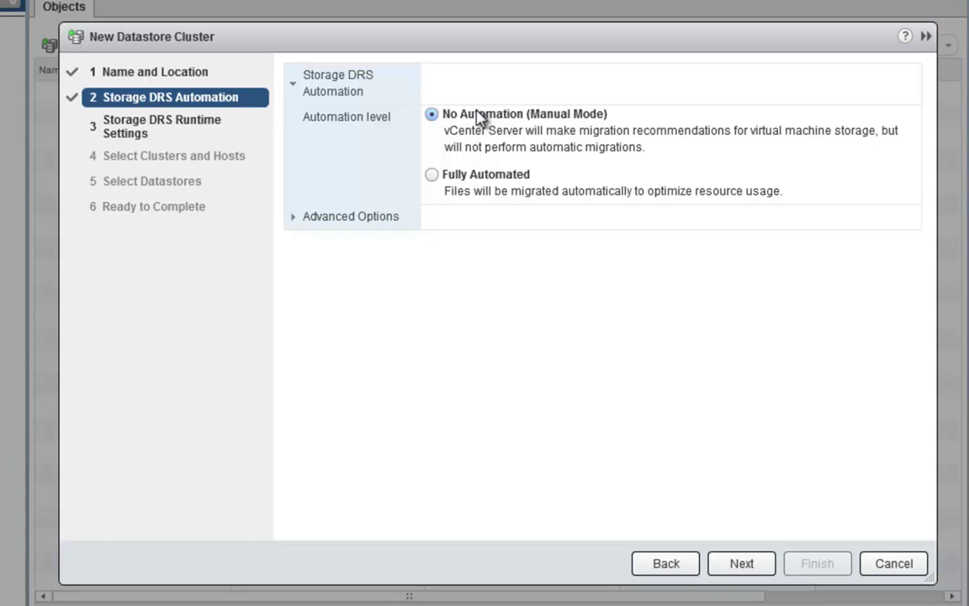
# Set the NFS cluster's Storage DRS automation level to Fully Automated, view its Advanced Options and continue to the runtime settings
pyautogui.click(481, 185)
pyautogui.click(322, 221)
pyautogui.click(323, 220)
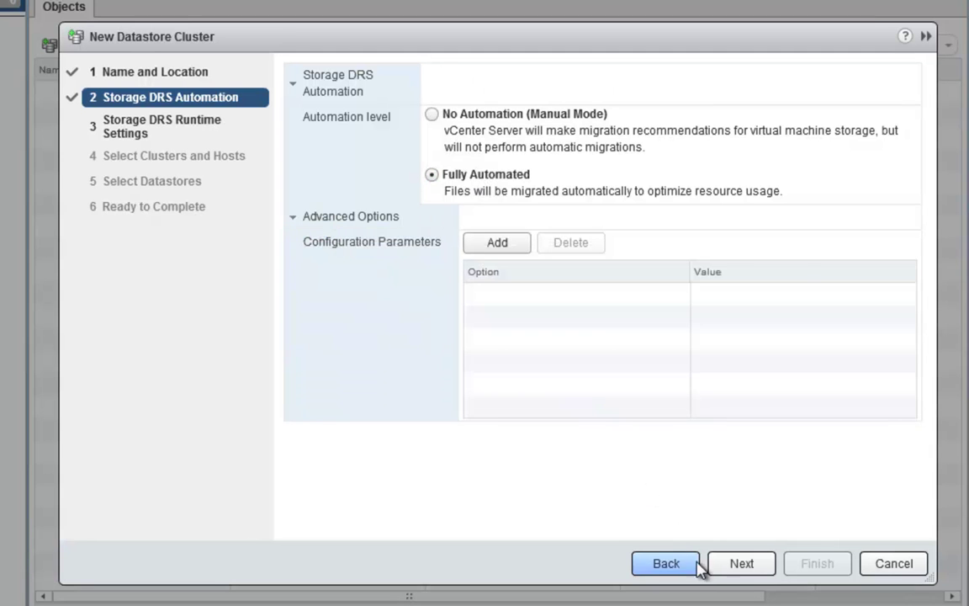
pyautogui.click(730, 568)
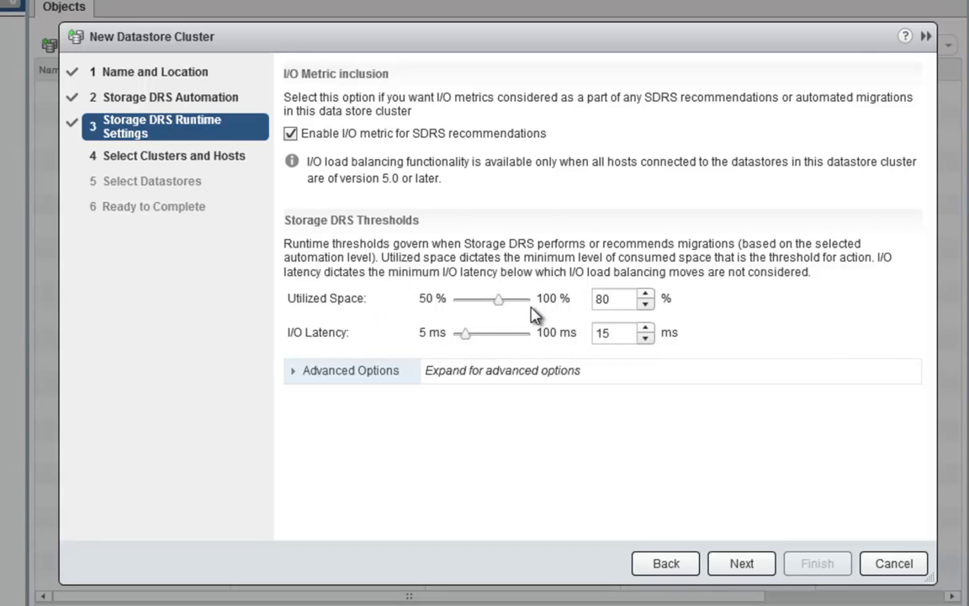
# Set the NFS cluster's Utilized Space threshold to 90 % and select host cluster 51
pyautogui.moveTo(503, 308)
pyautogui.mouseDown()
pyautogui.moveTo(521, 308)
pyautogui.moveTo(511, 308)
pyautogui.mouseUp()
pyautogui.click(755, 558)
pyautogui.click(295, 187)
pyautogui.click(742, 563)
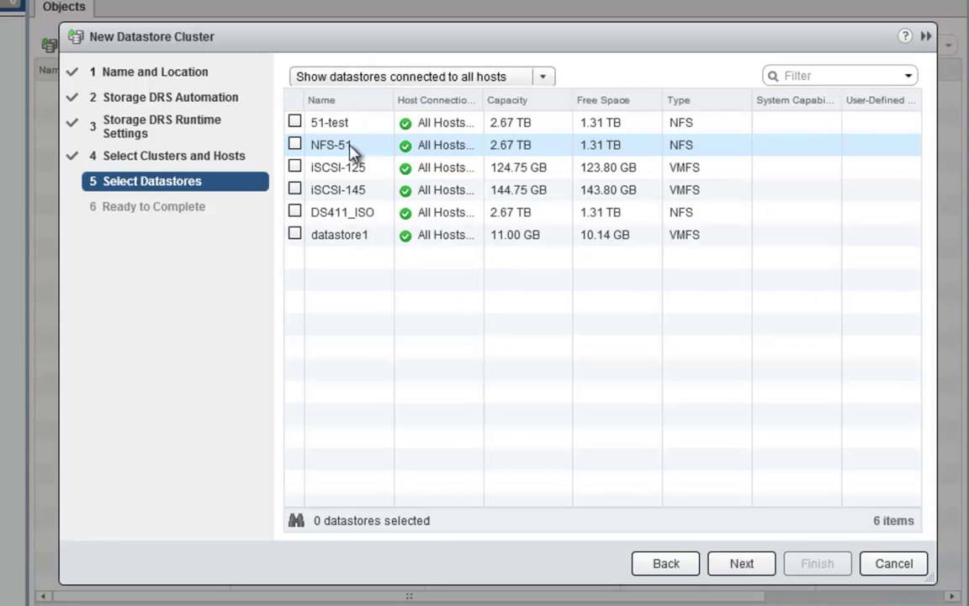
# Add the 51-test and NFS-51 datastores and finish creating the NFS datastore cluster
pyautogui.click(296, 122)
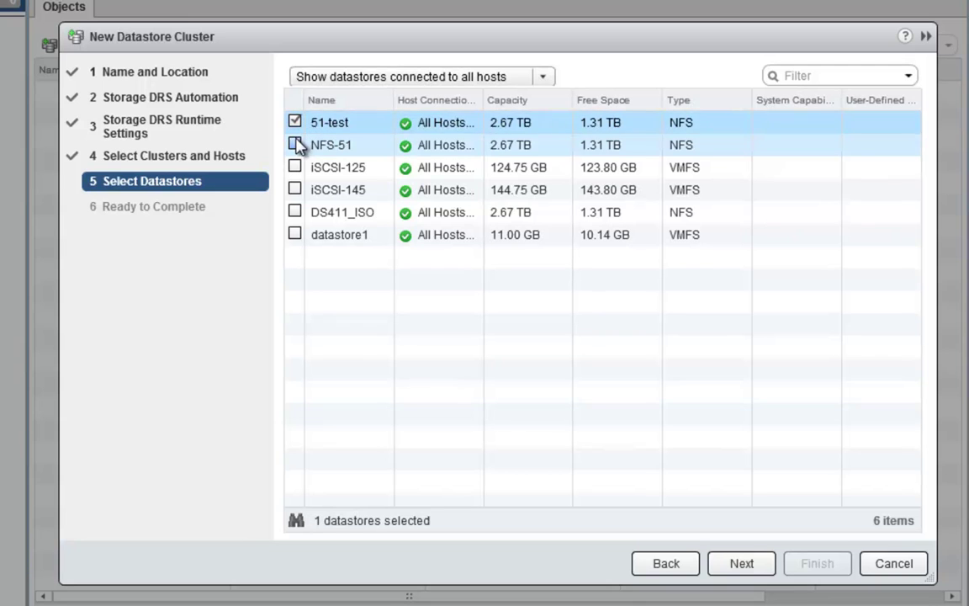
pyautogui.click(295, 144)
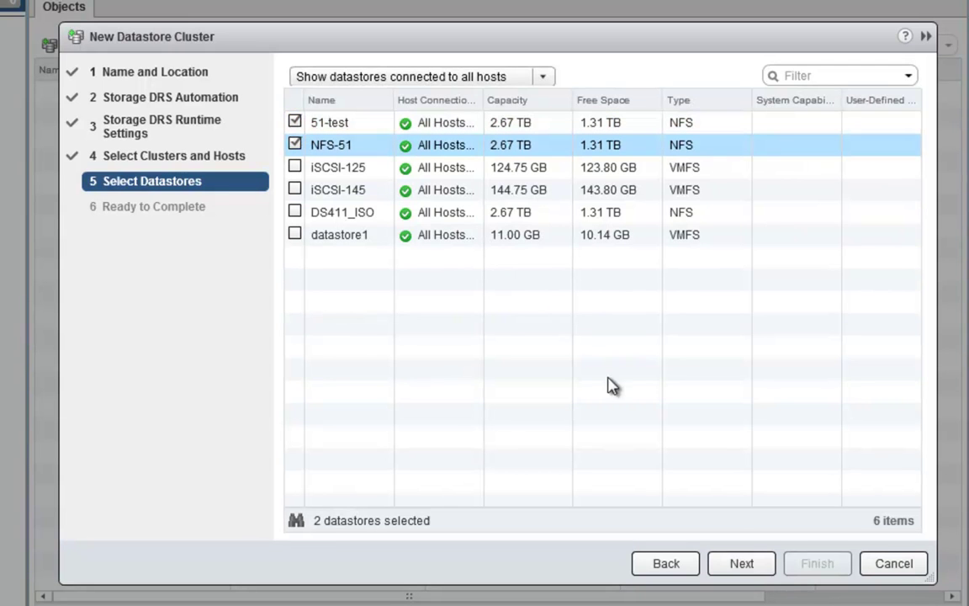
pyautogui.click(747, 571)
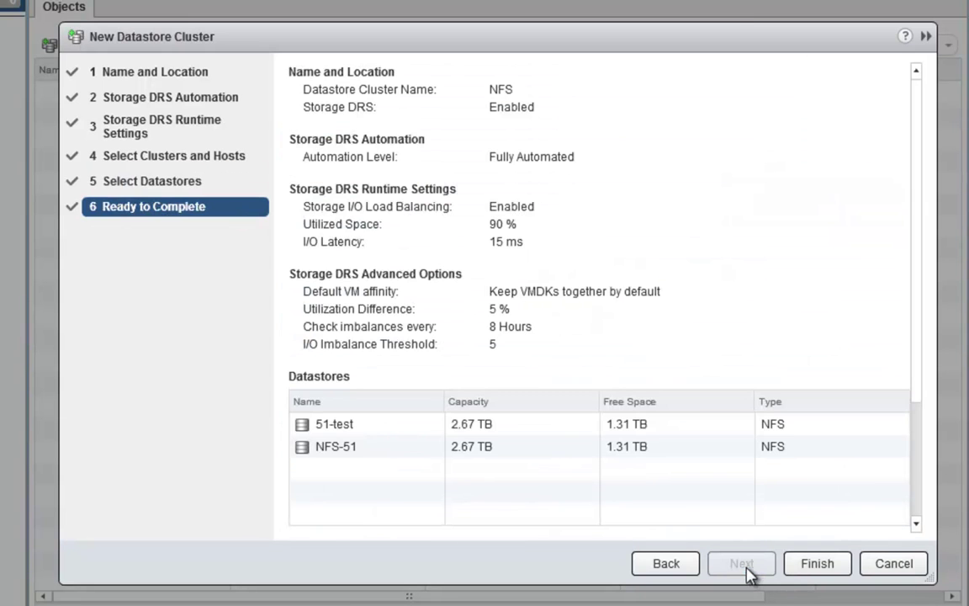
pyautogui.click(813, 566)
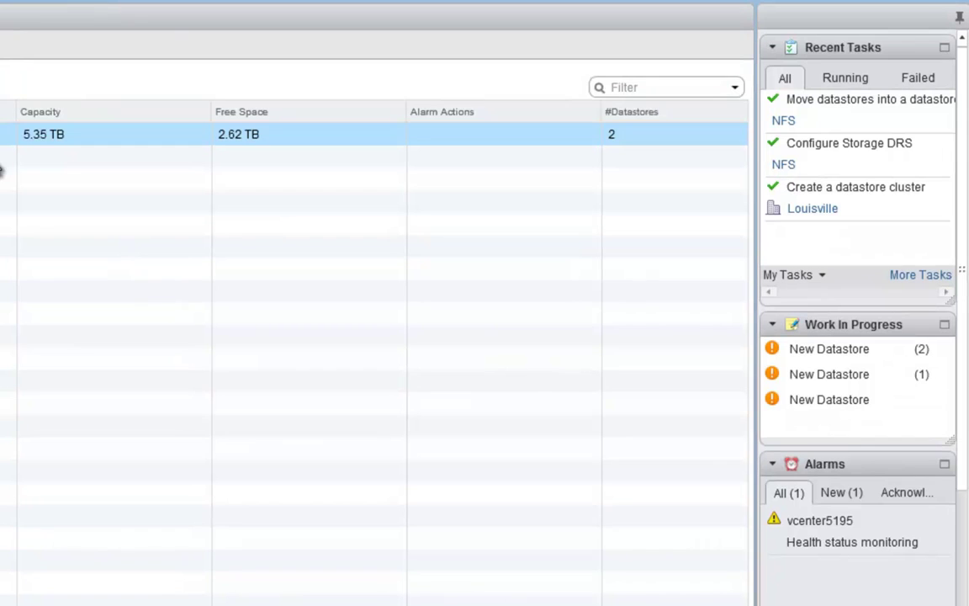
# Start a second datastore cluster named iSCSI, placed in the Louisville datacenter, and continue to Storage DRS automation
pyautogui.click(24, 55)
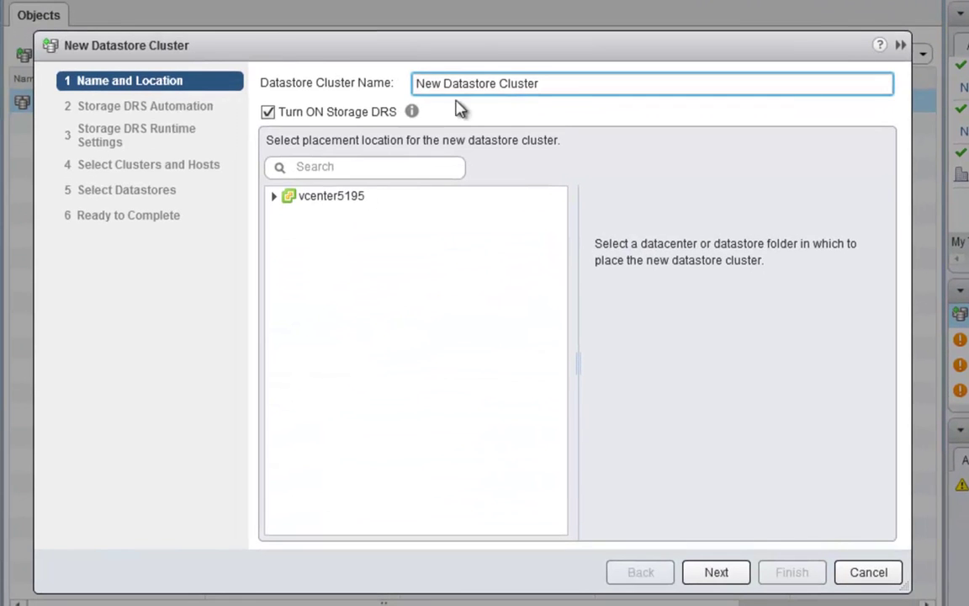
pyautogui.moveTo(543, 83); pyautogui.dragTo(326, 82)
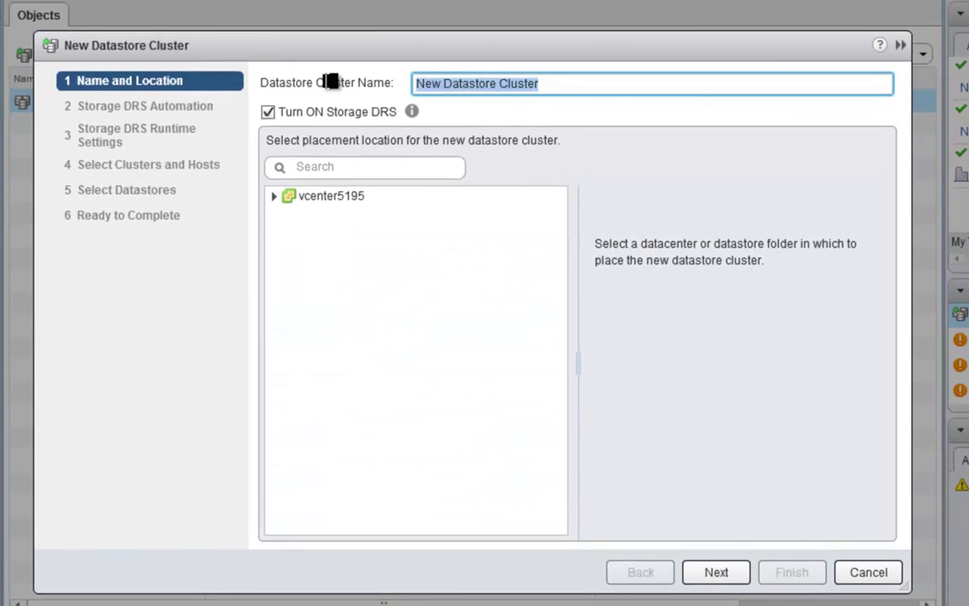
pyautogui.write('iSCSI')
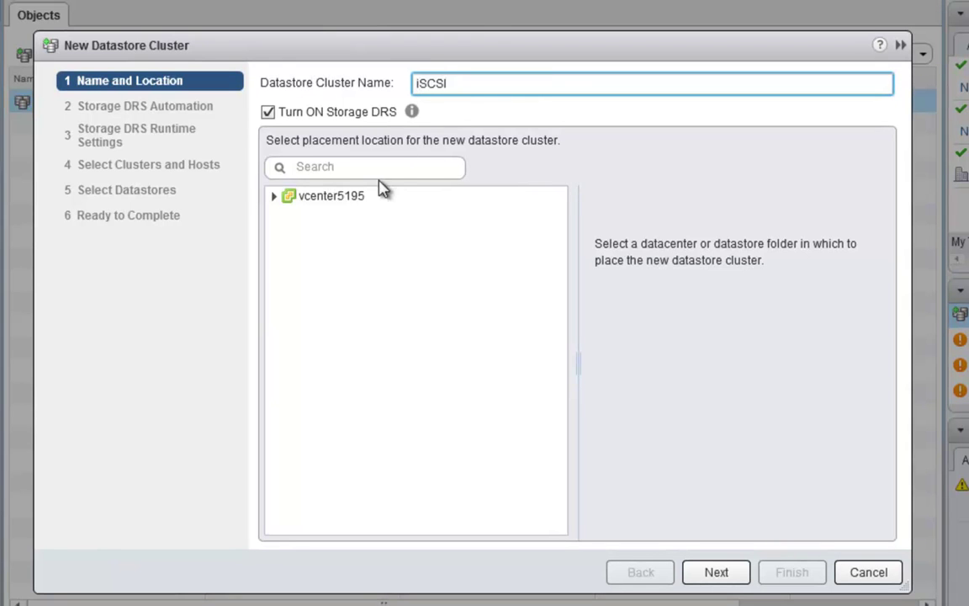
pyautogui.click(274, 196)
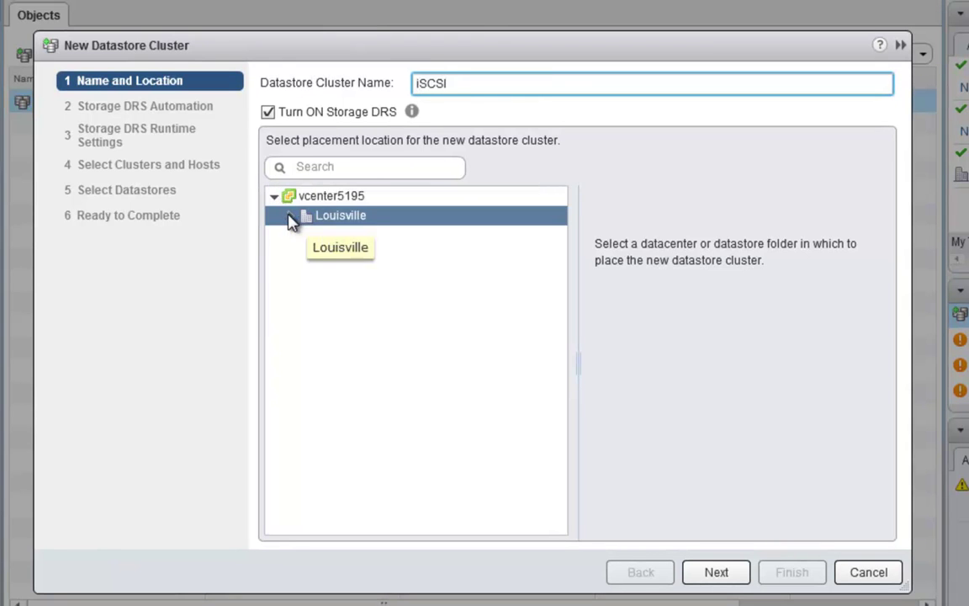
pyautogui.click(290, 216)
pyautogui.click(717, 574)
pyautogui.click(445, 216)
pyautogui.click(725, 574)
pyautogui.click(722, 574)
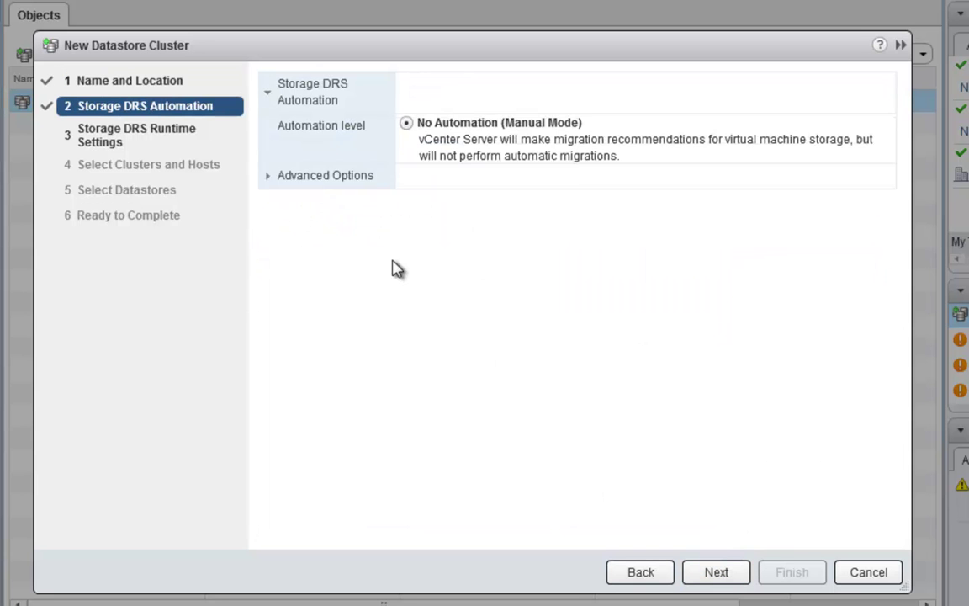
# Set the iSCSI cluster's Storage DRS to Fully Automated with a Utilized Space threshold of 90 %
pyautogui.click(408, 187)
pyautogui.click(709, 571)
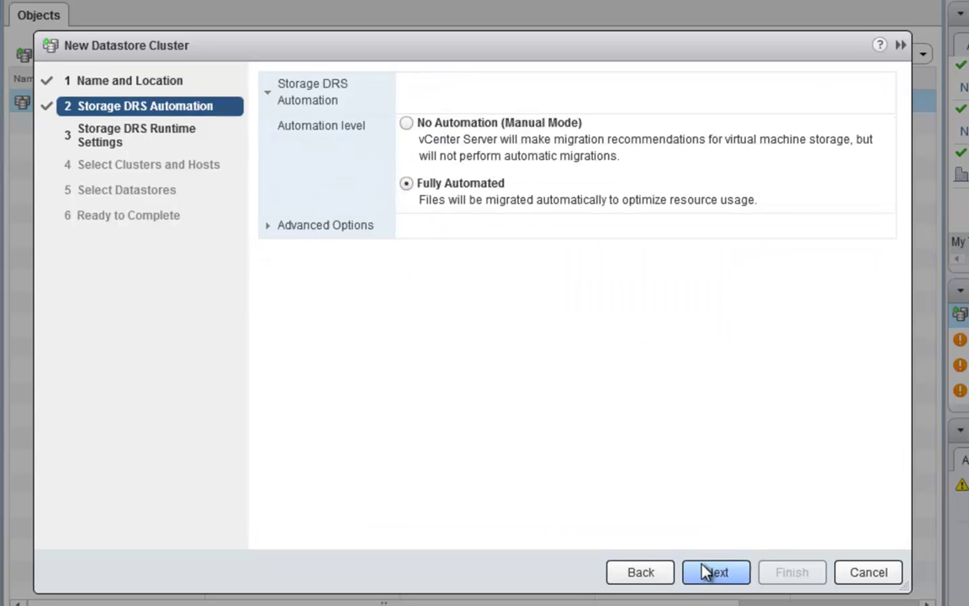
pyautogui.doubleClick(579, 308)
pyautogui.write('90')
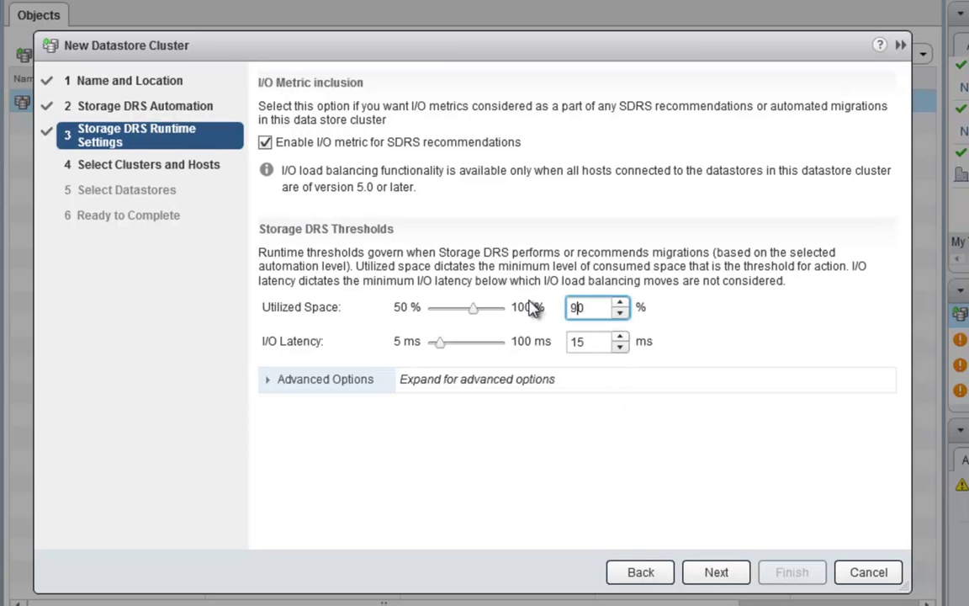
pyautogui.click(716, 579)
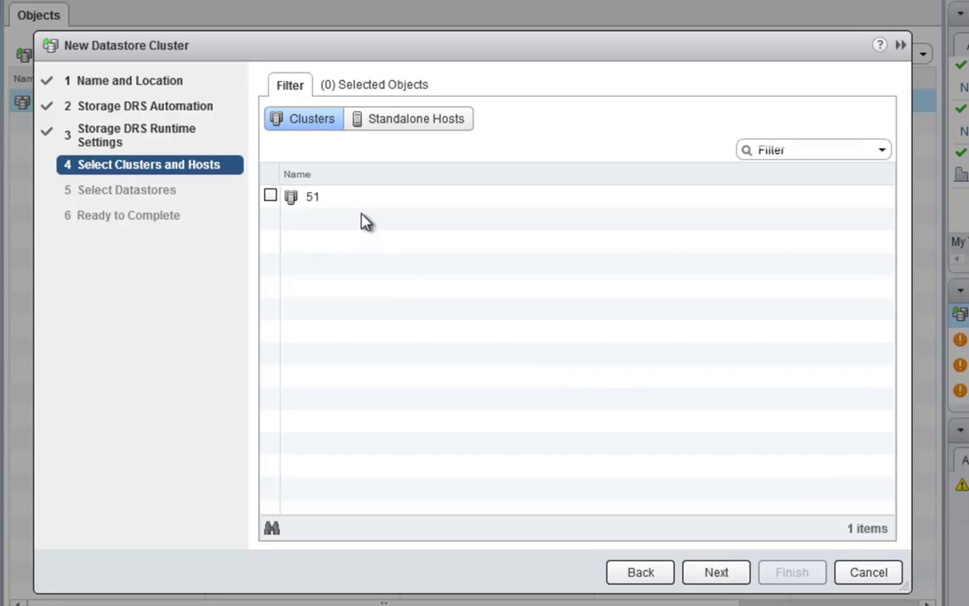
# Finish creating the iSCSI datastore cluster with host cluster 51 and the iSCSI-125 and iSCSI-145 datastores
pyautogui.click(271, 196)
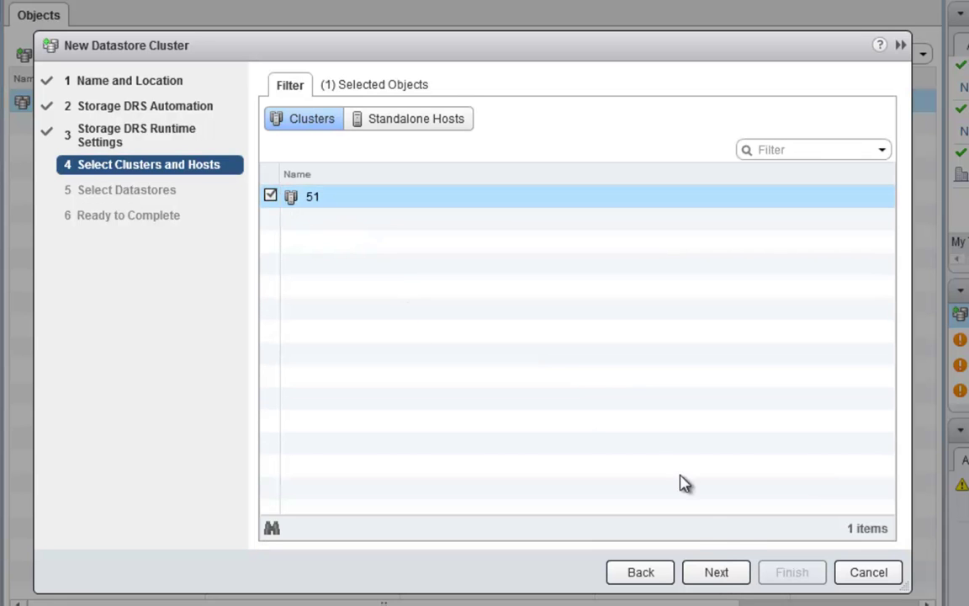
pyautogui.click(716, 575)
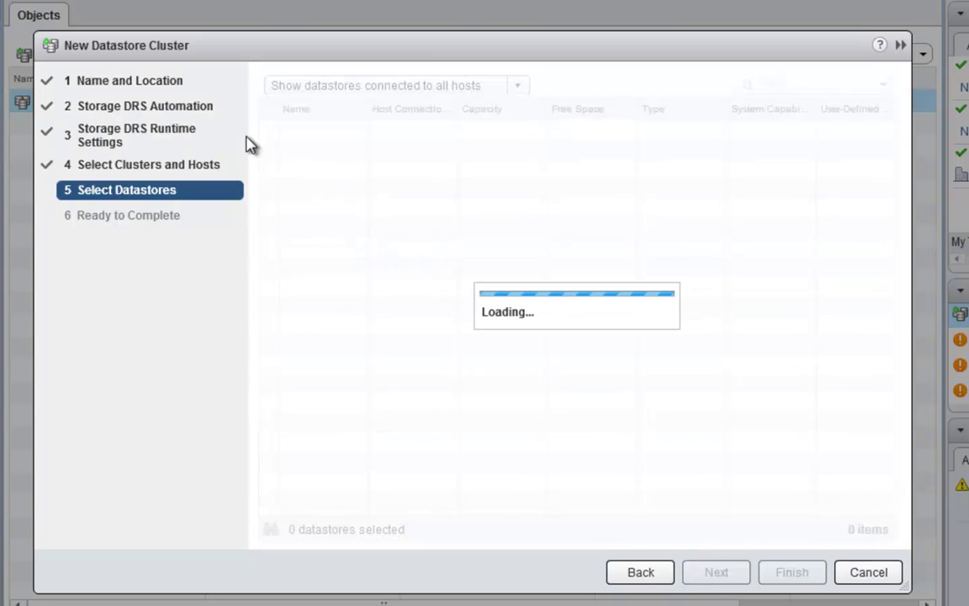
pyautogui.click(269, 131)
pyautogui.click(269, 153)
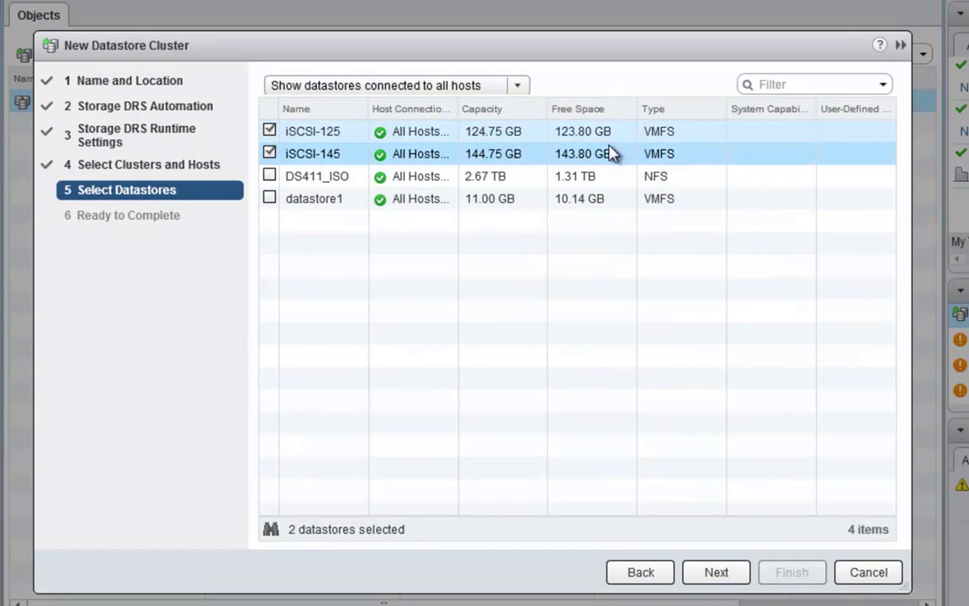
pyautogui.click(714, 573)
pyautogui.click(774, 573)
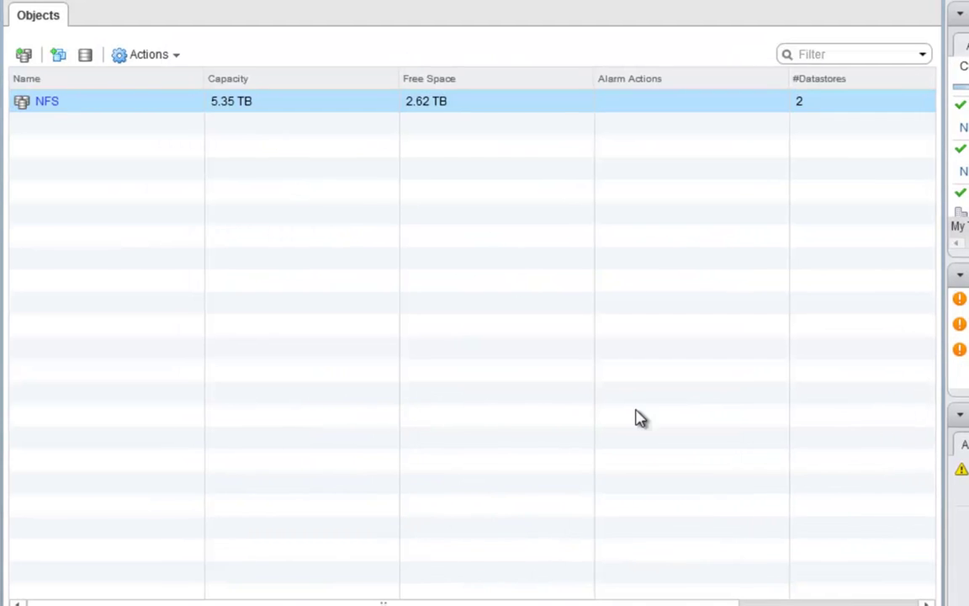